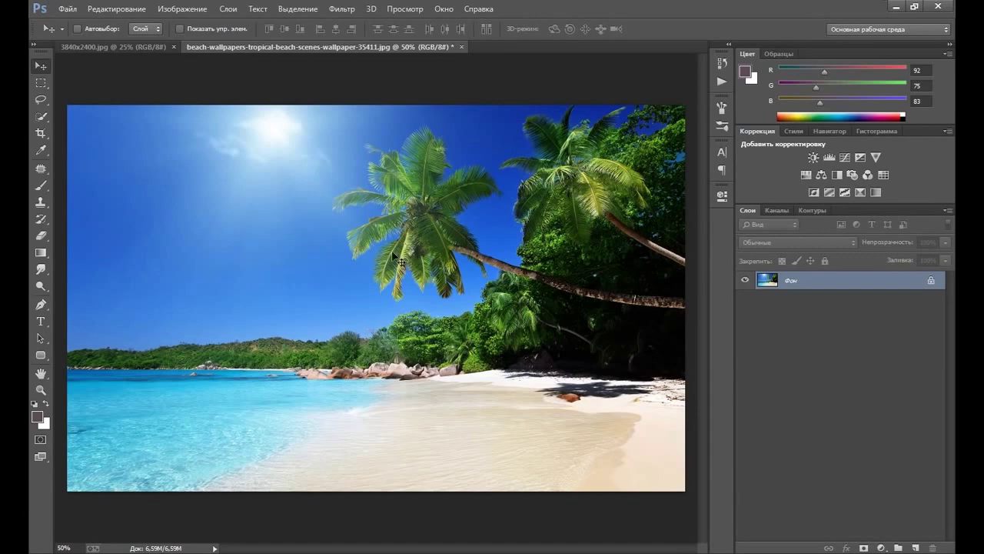
# - Switch to the model photo document, 3840x2400.jpg
pyautogui.click(137, 47)
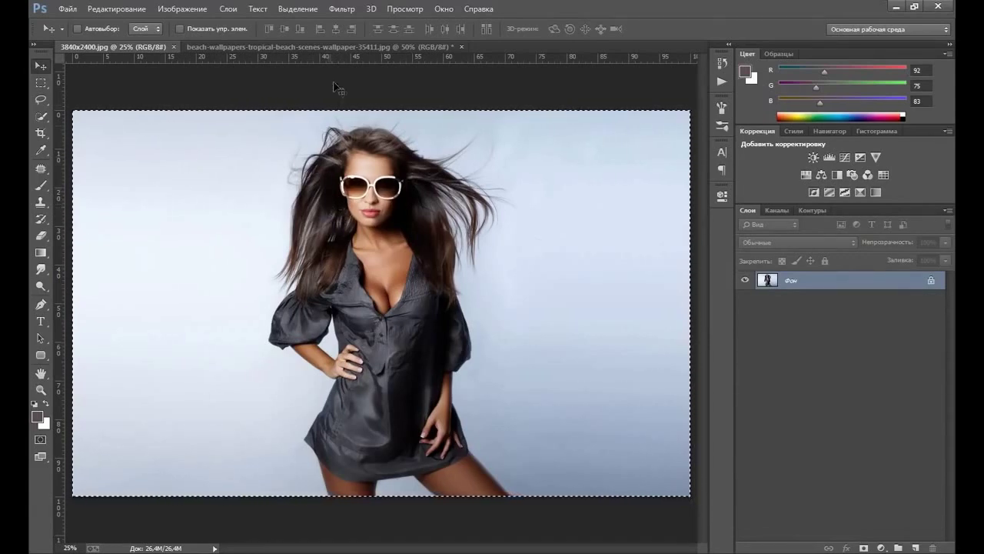
# - Paste the model photo into the beach image as Слой 1, scaled to about 52% and shifted left
pyautogui.click(325, 46)
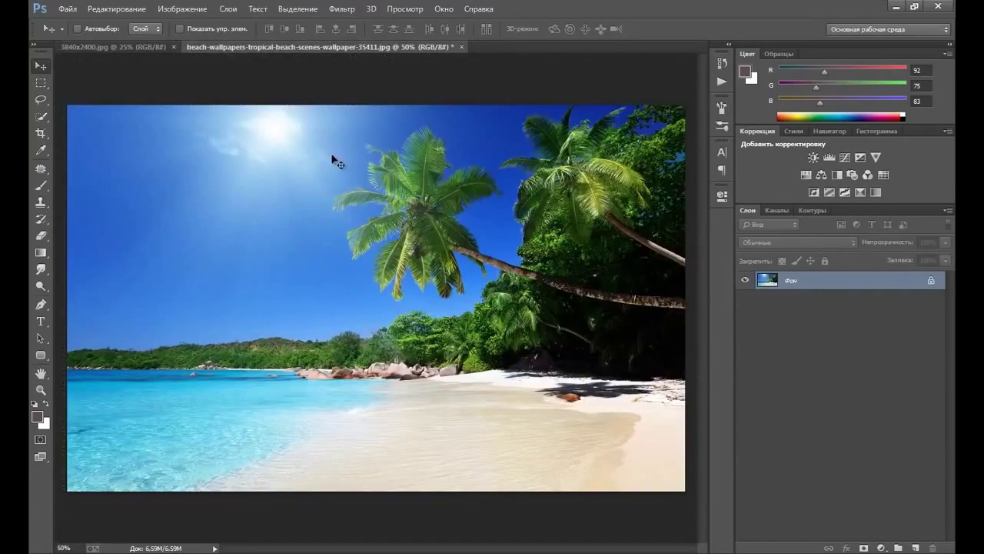
pyautogui.hotkey('ctrl', 'v')
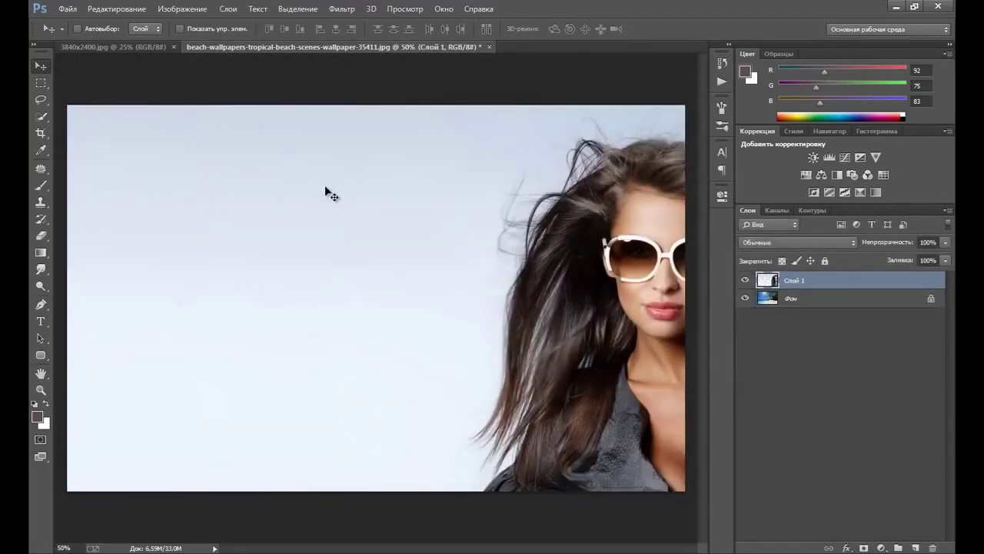
pyautogui.hotkey('ctrl', 't')
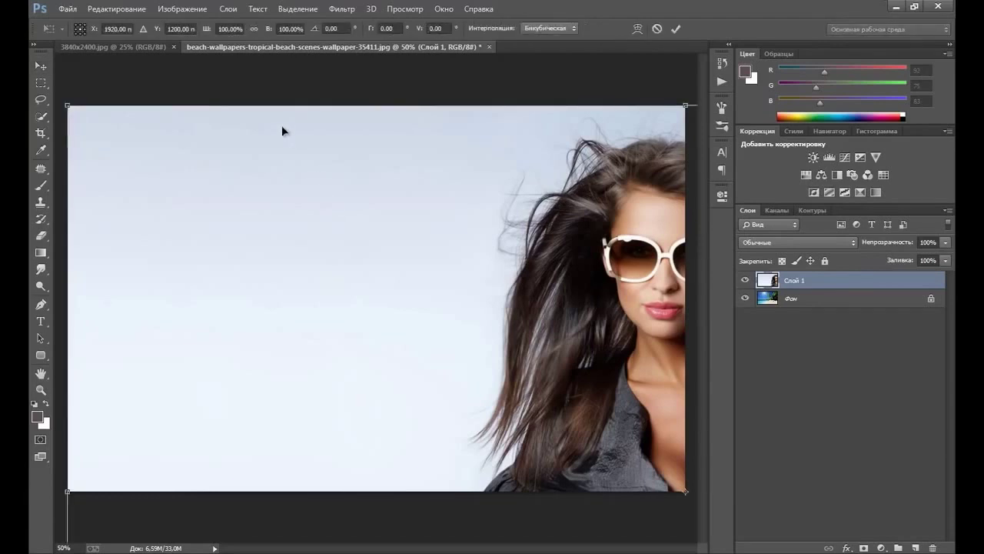
pyautogui.moveTo(67, 106)
pyautogui.mouseDown()
pyautogui.moveTo(141, 189)
pyautogui.moveTo(331, 277)
pyautogui.mouseUp()
pyautogui.moveTo(361, 322); pyautogui.dragTo(205, 159)
pyautogui.moveTo(163, 101)
pyautogui.mouseDown()
pyautogui.moveTo(321, 279)
pyautogui.moveTo(209, 171)
pyautogui.moveTo(193, 141)
pyautogui.mouseUp()
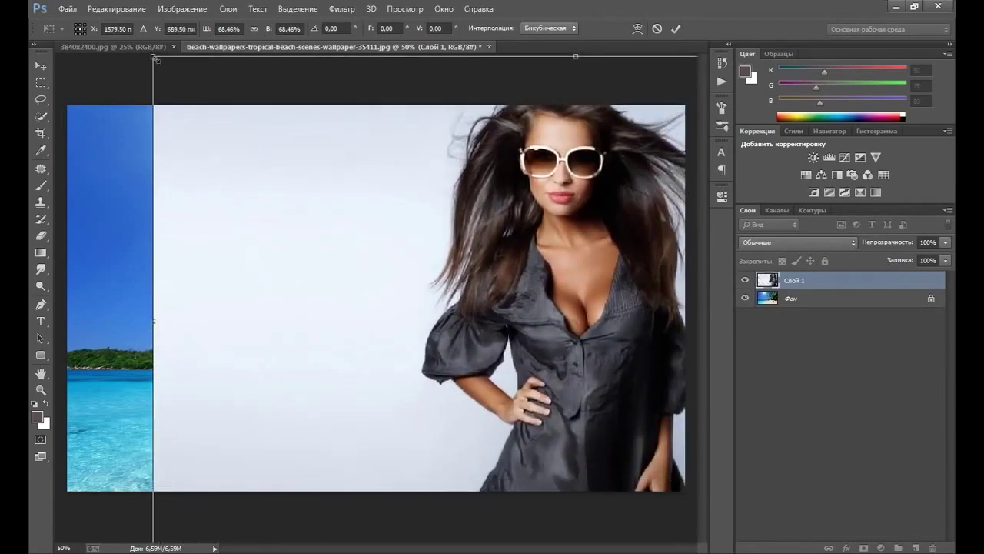
pyautogui.moveTo(154, 57); pyautogui.dragTo(300, 246)
pyautogui.moveTo(376, 288)
pyautogui.mouseDown()
pyautogui.moveTo(162, 199)
pyautogui.moveTo(93, 206)
pyautogui.mouseUp()
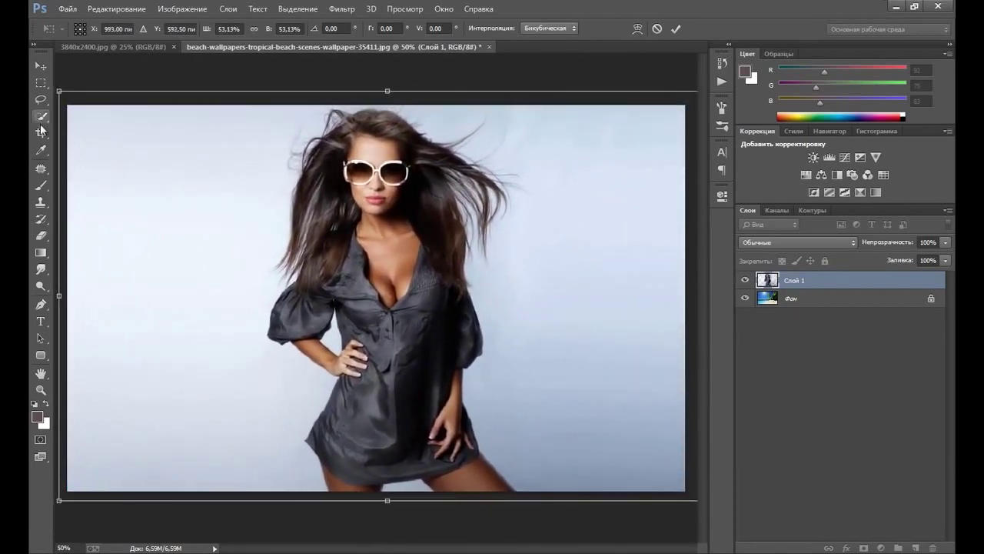
pyautogui.moveTo(56, 92); pyautogui.dragTo(74, 101)
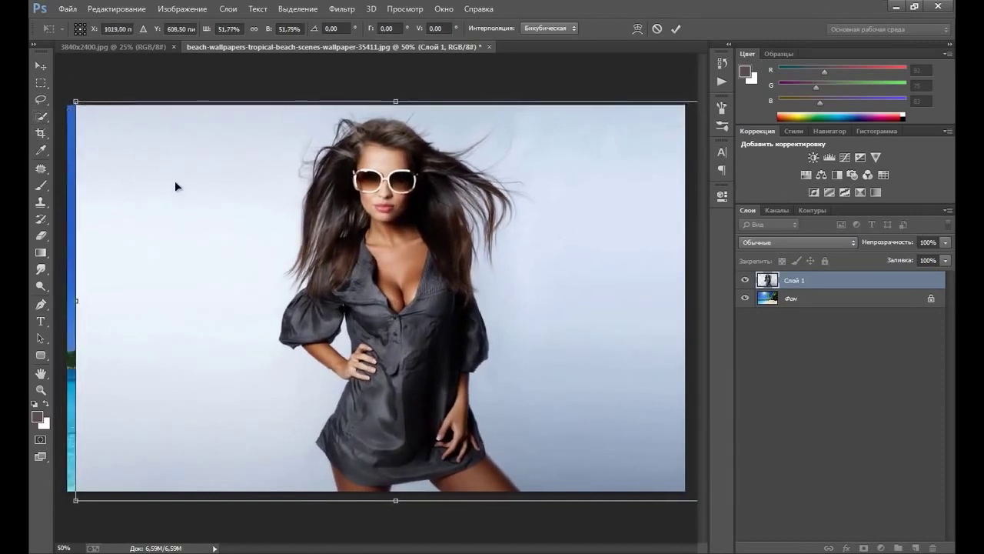
pyautogui.moveTo(174, 181); pyautogui.dragTo(156, 203)
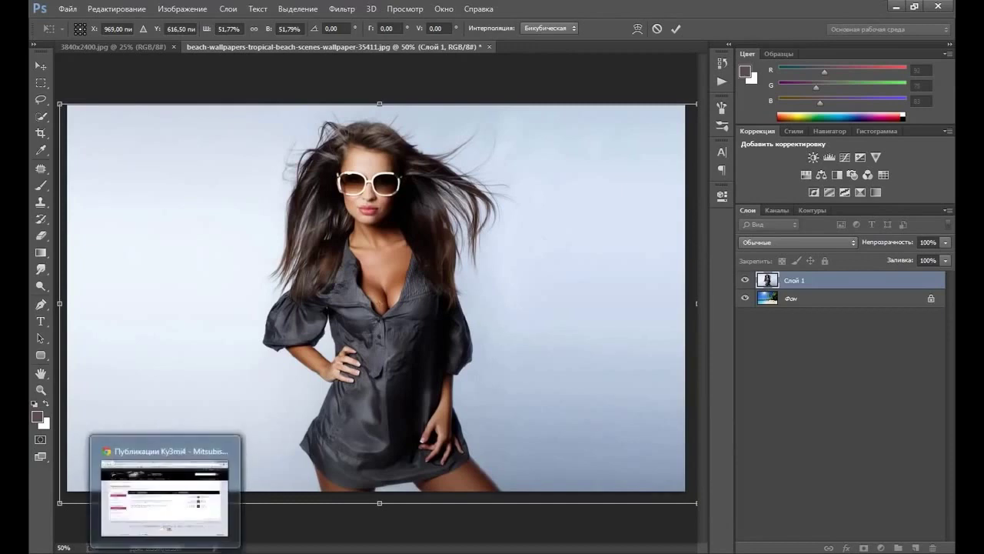
pyautogui.press('Return')
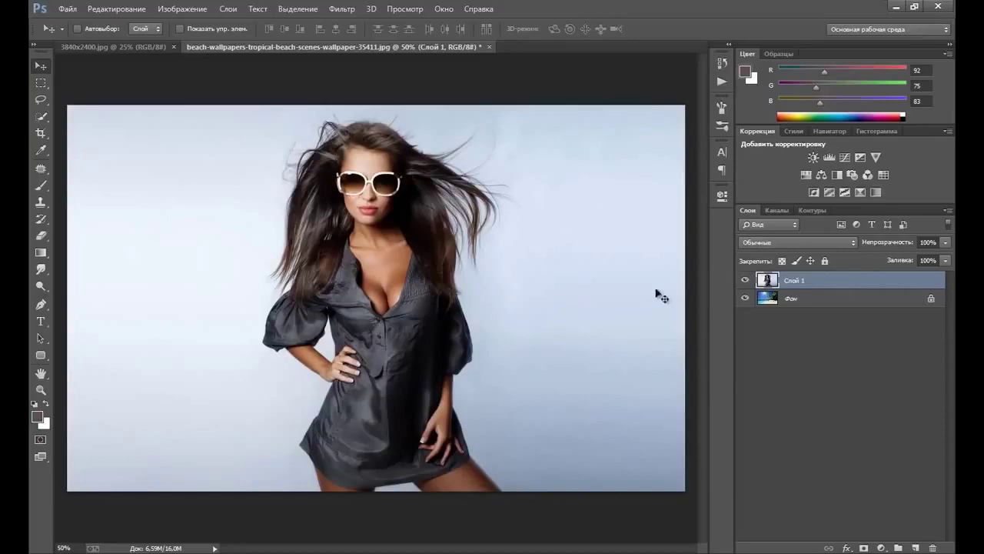
# - Compare the Red, Green and Blue channels one by one, finishing on Blue alone
pyautogui.click(775, 210)
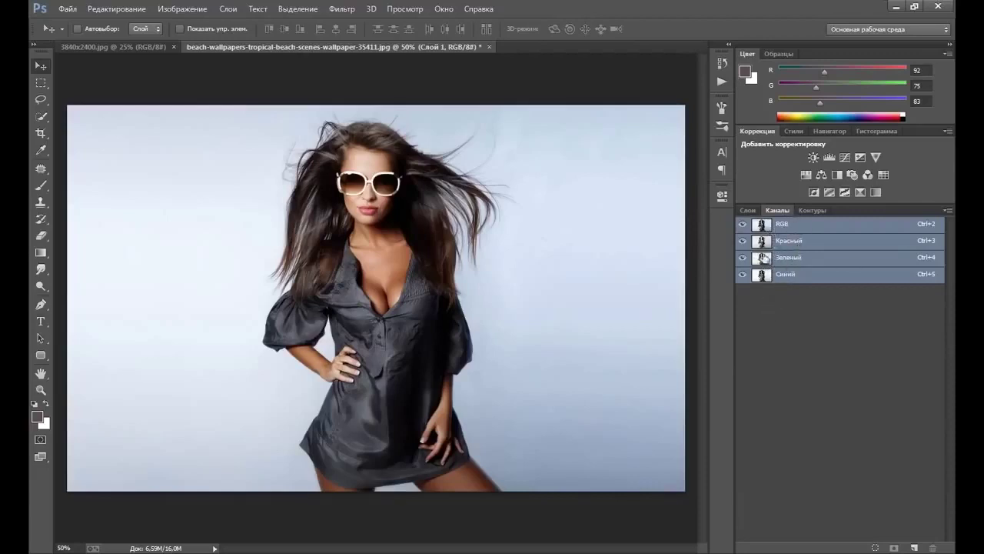
pyautogui.click(794, 244)
pyautogui.click(792, 261)
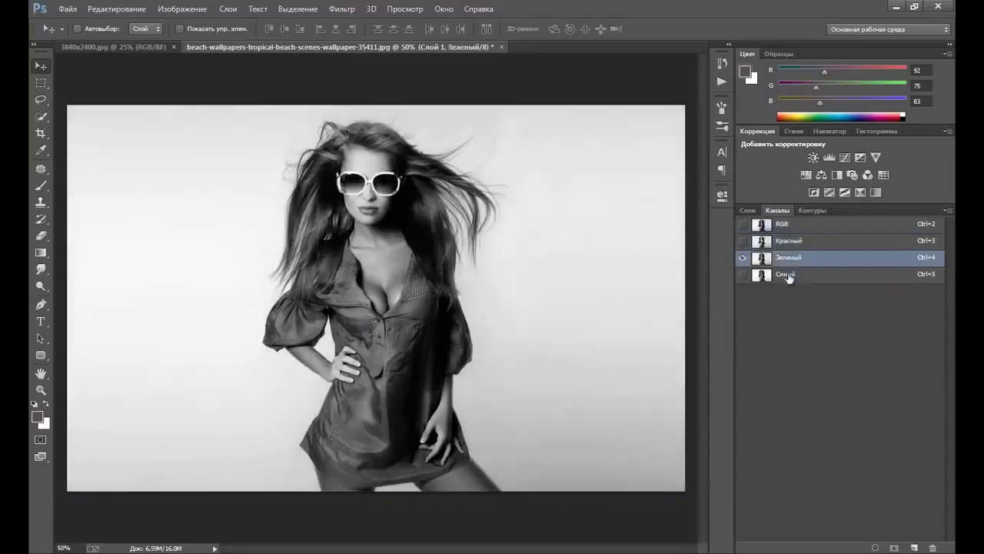
pyautogui.click(789, 277)
pyautogui.click(792, 245)
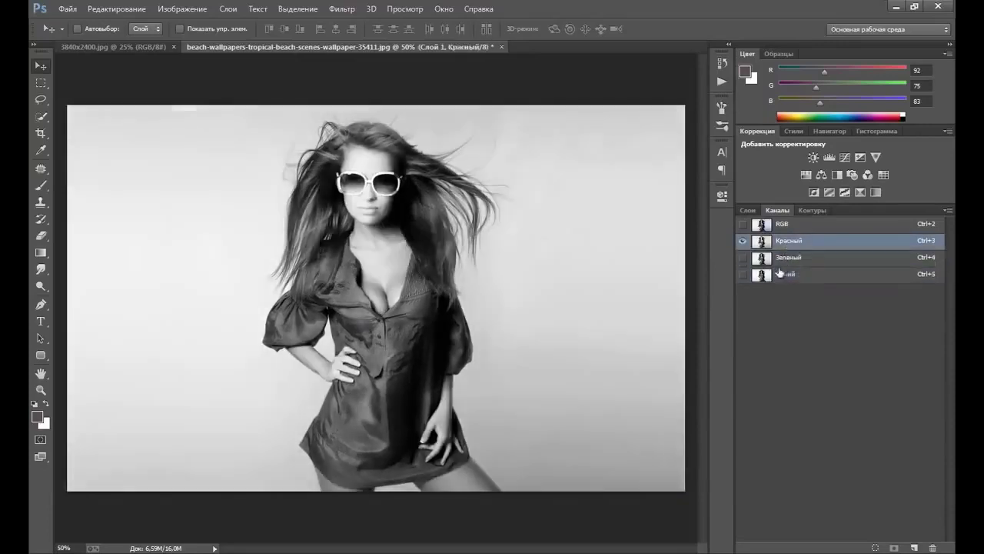
pyautogui.click(788, 260)
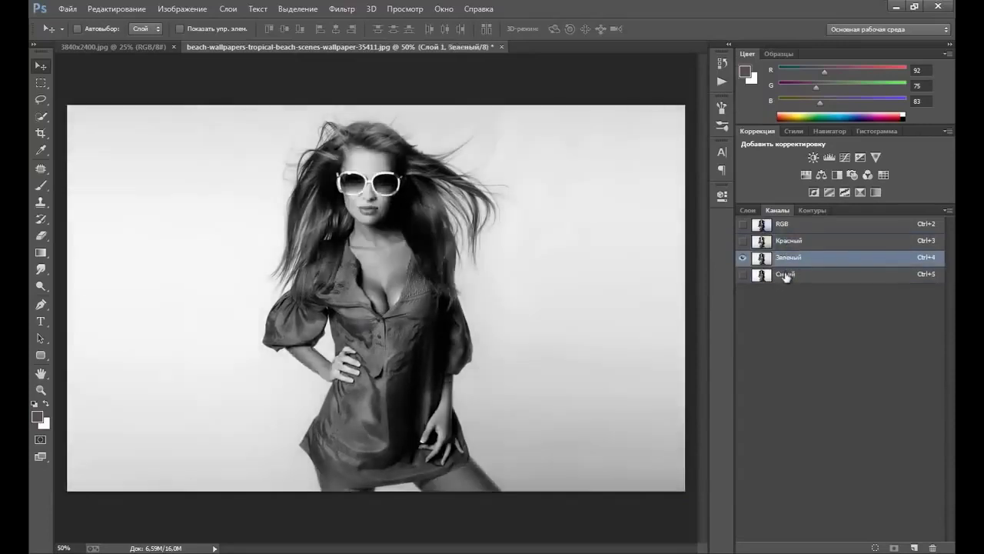
pyautogui.click(780, 277)
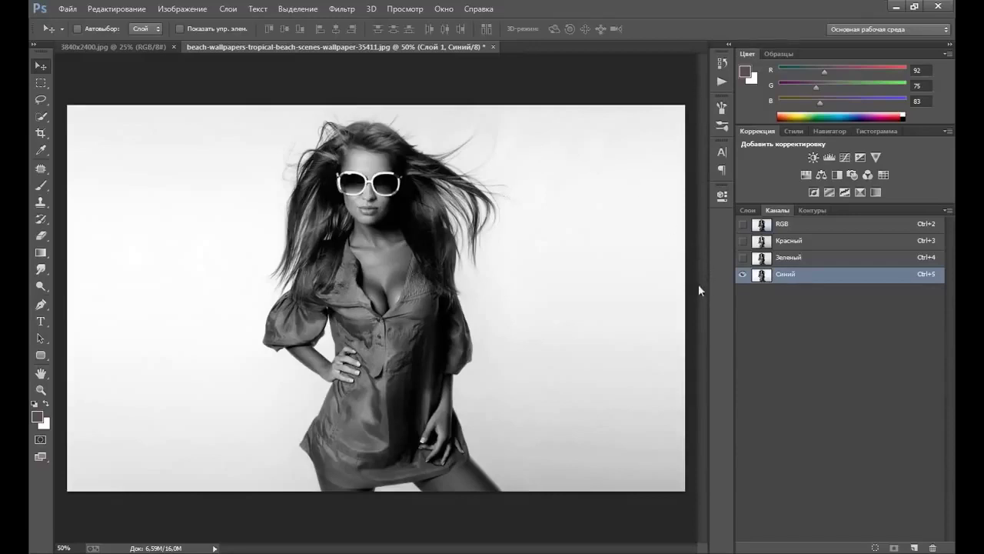
# - Duplicate the Blue channel as Синий копия
pyautogui.rightClick(785, 277)
pyautogui.click(801, 283)
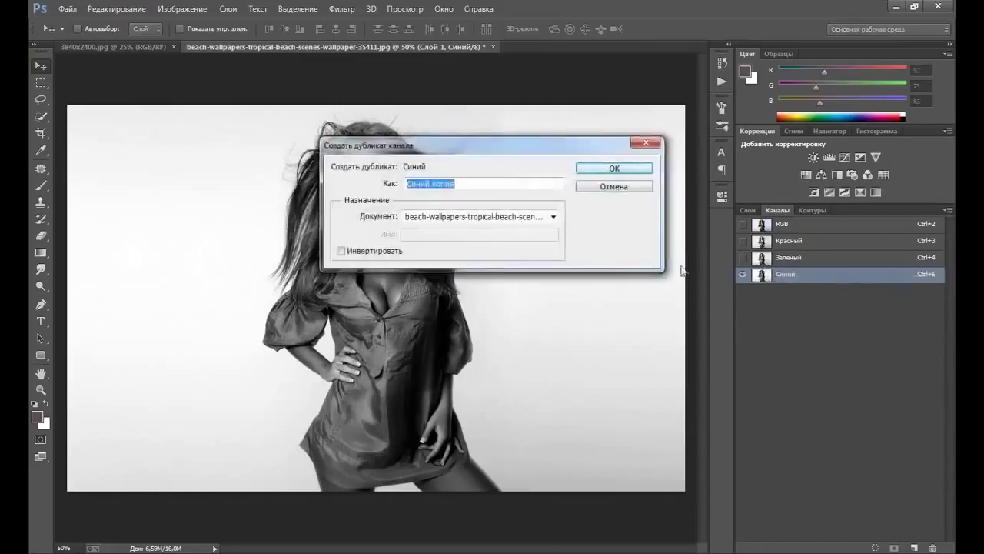
pyautogui.click(615, 169)
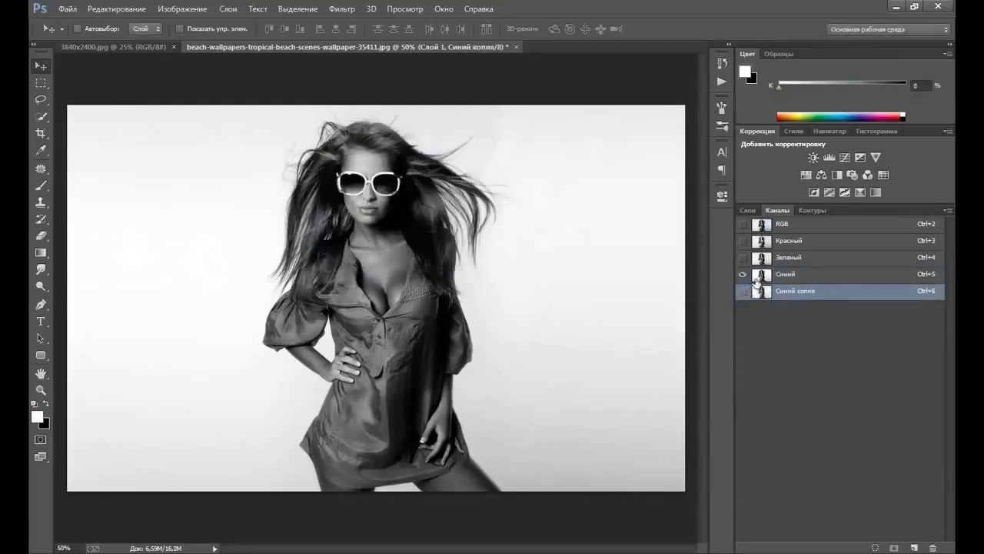
# - Show and select only the Синий копия channel, then invert it
pyautogui.press('x')
pyautogui.click(743, 292)
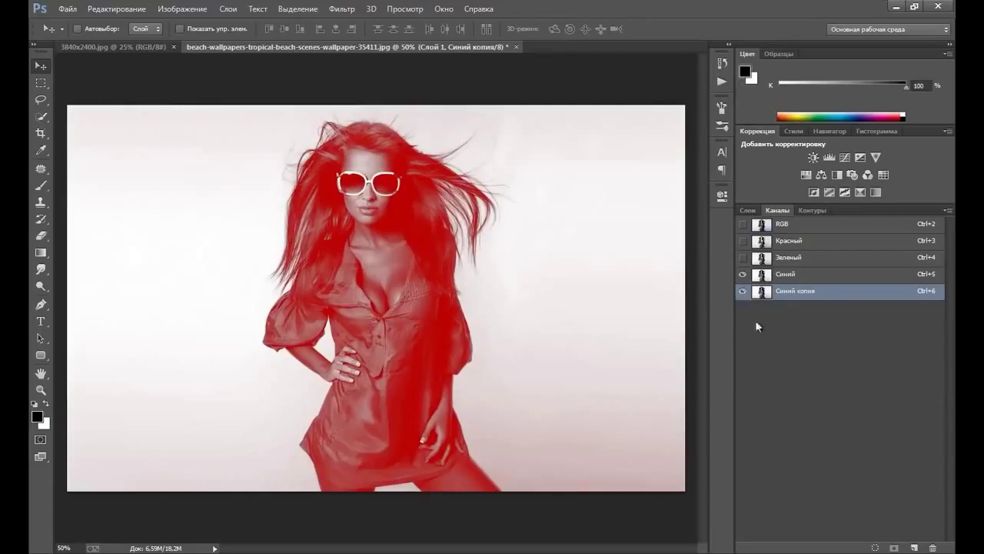
pyautogui.click(757, 277)
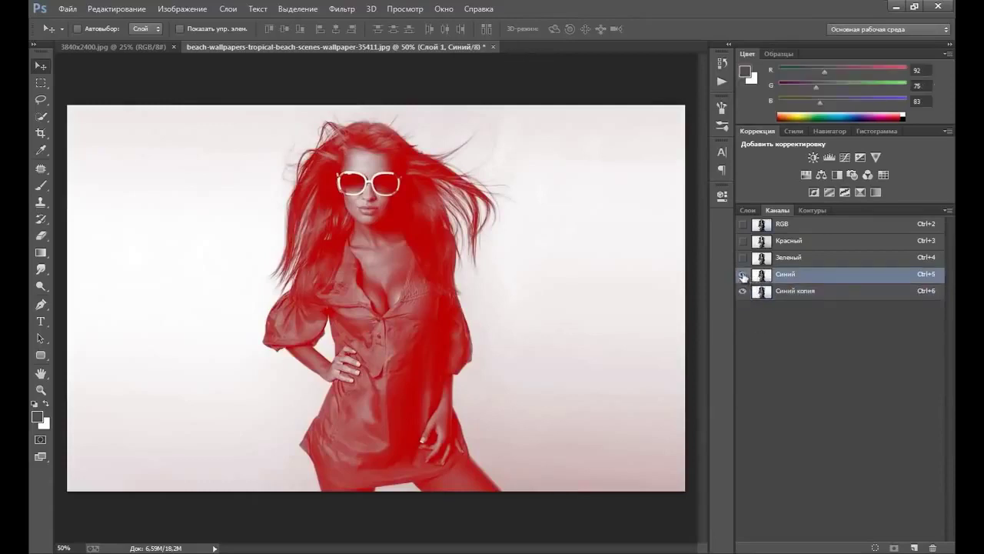
pyautogui.click(743, 276)
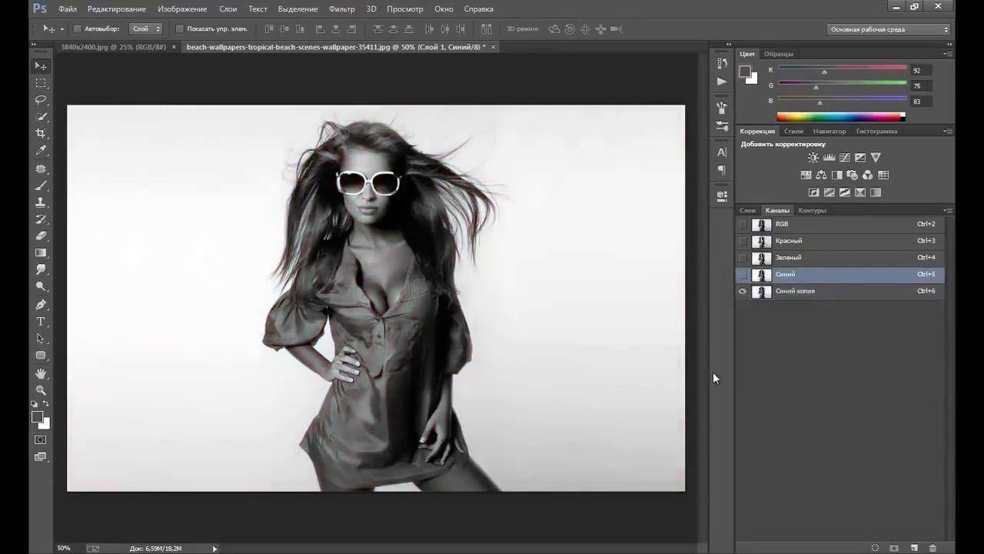
pyautogui.click(766, 293)
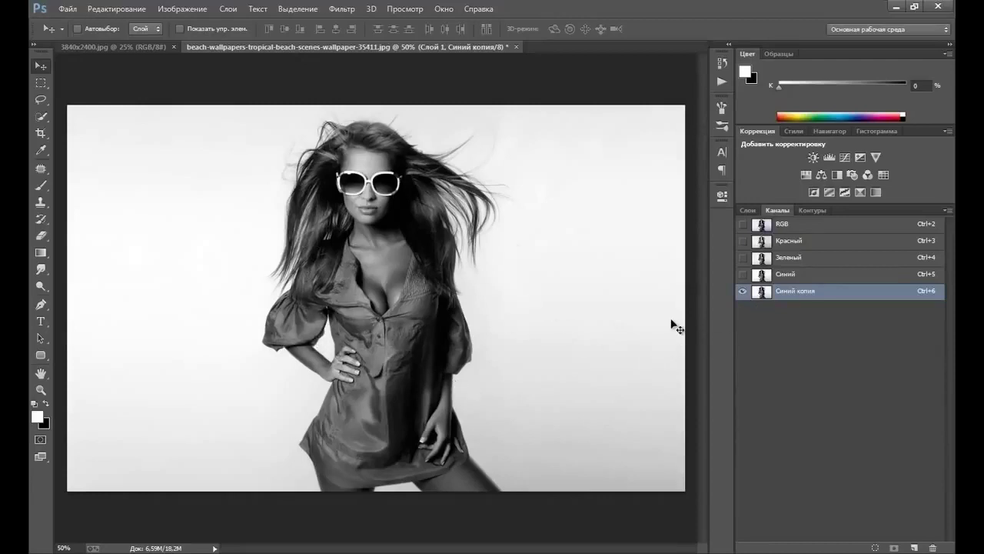
pyautogui.hotkey('ctrl', 'i')
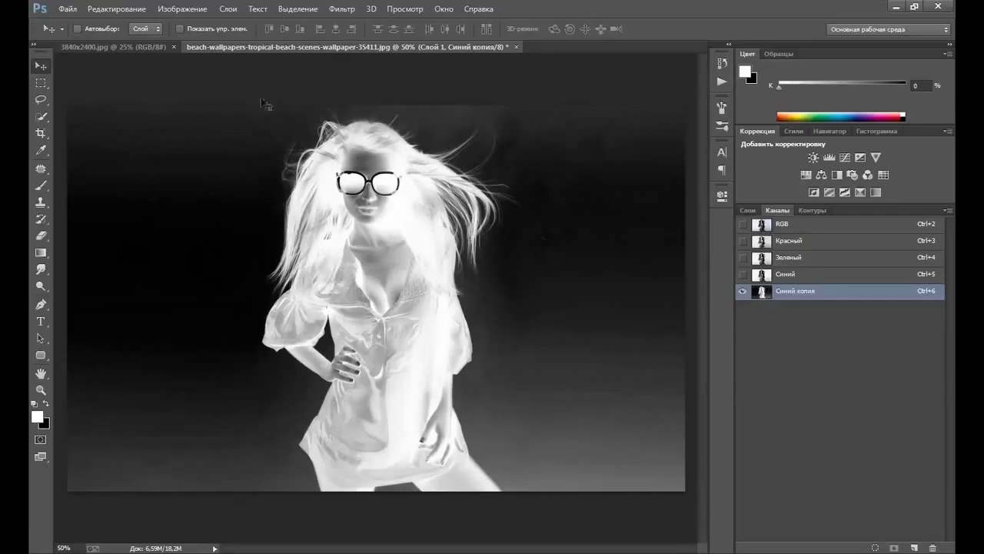
# - Apply Levels to Синий копия with the black input point set to 20
pyautogui.click(198, 13)
pyautogui.moveTo(185, 41)
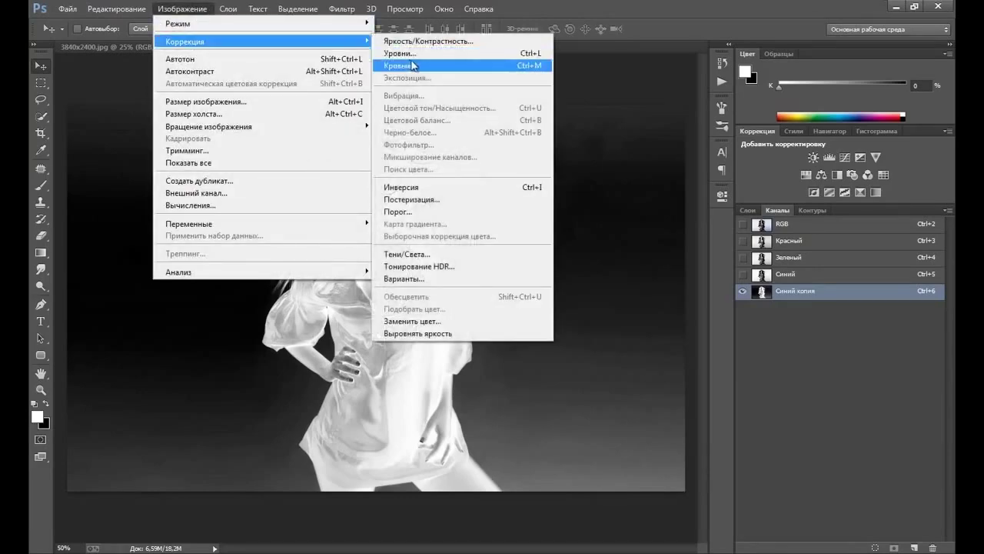
pyautogui.click(411, 53)
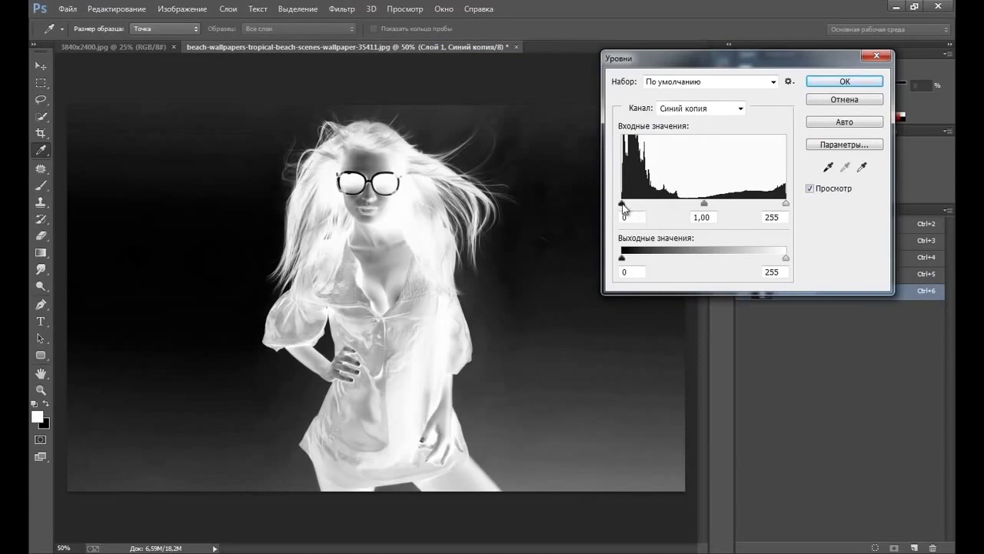
pyautogui.moveTo(622, 205); pyautogui.dragTo(675, 204)
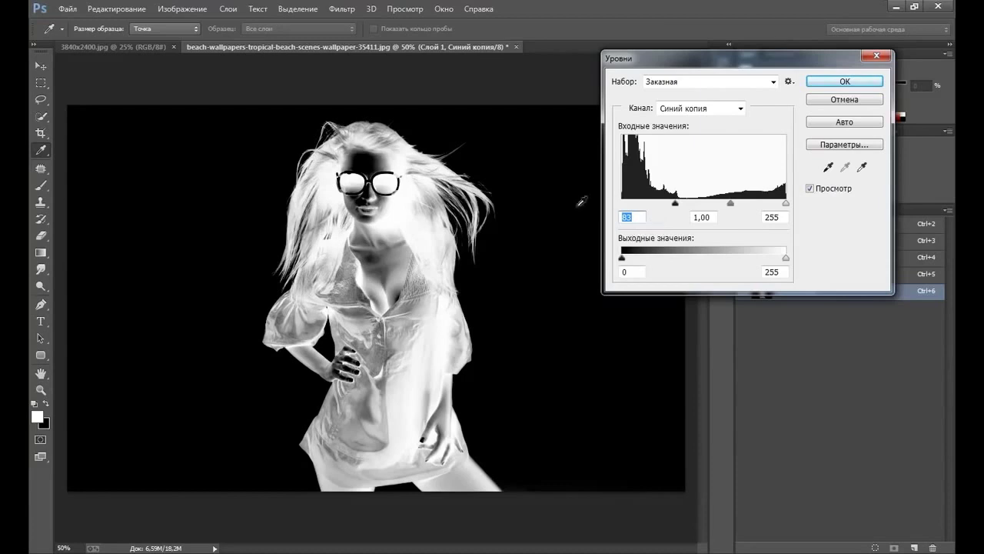
pyautogui.moveTo(675, 204); pyautogui.dragTo(646, 201)
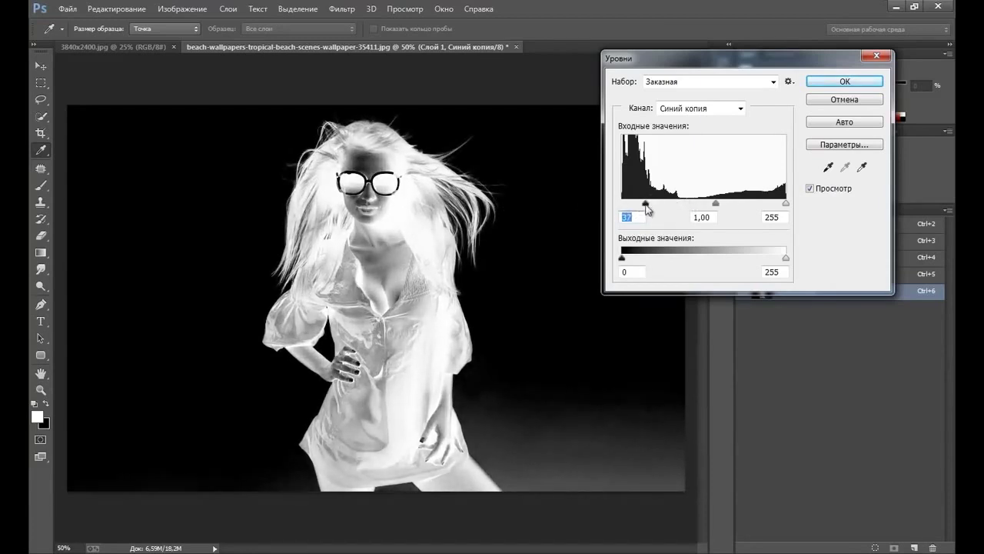
pyautogui.moveTo(646, 202); pyautogui.dragTo(644, 206)
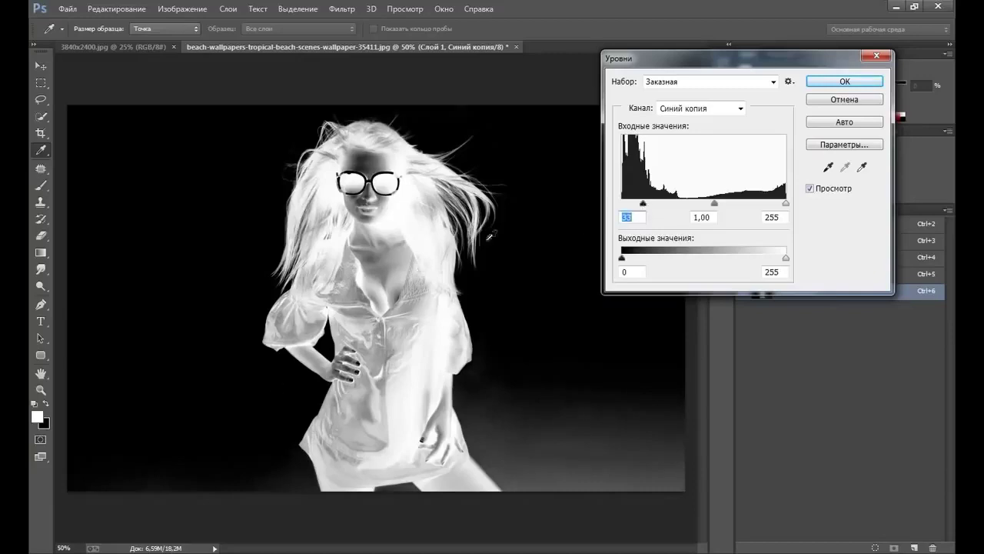
pyautogui.moveTo(643, 205); pyautogui.dragTo(638, 206)
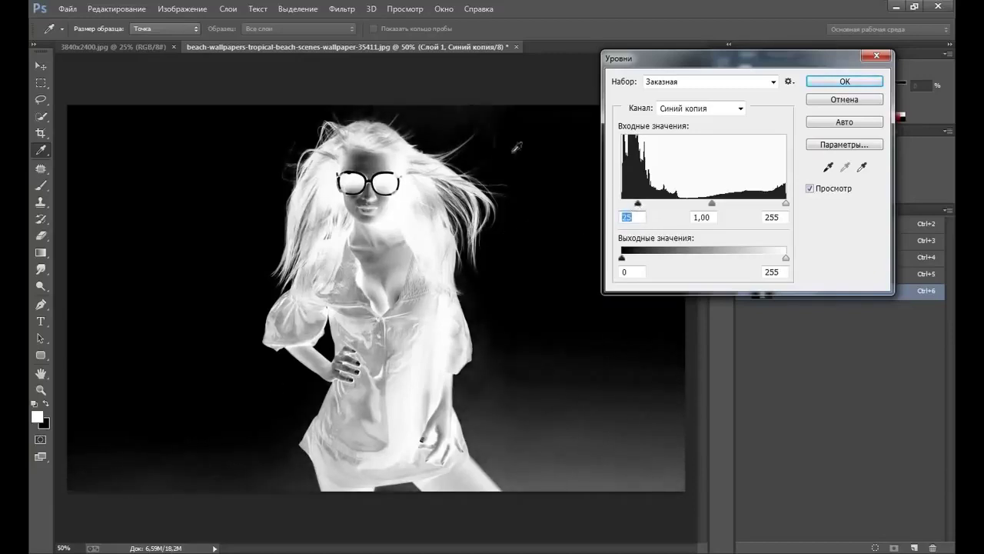
pyautogui.moveTo(637, 205); pyautogui.dragTo(635, 204)
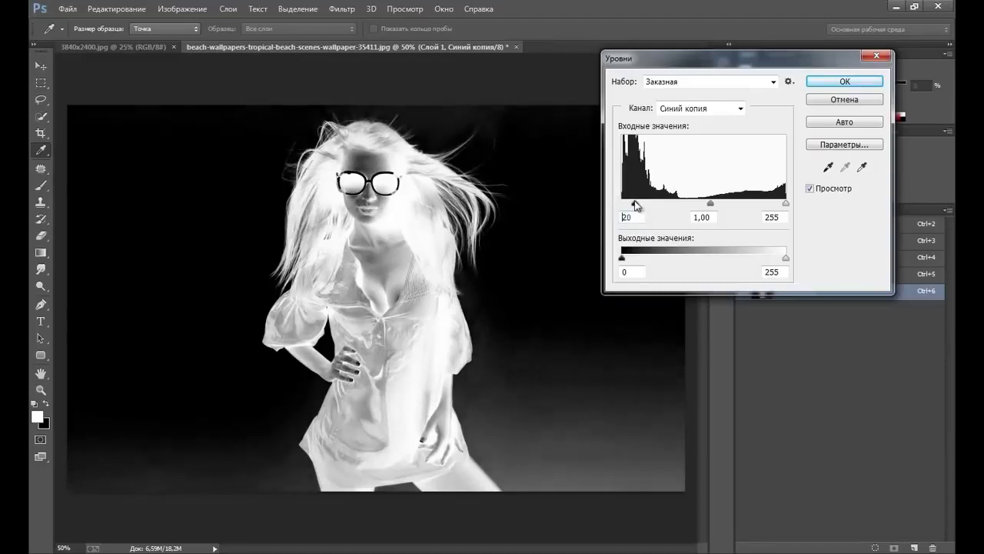
pyautogui.click(823, 83)
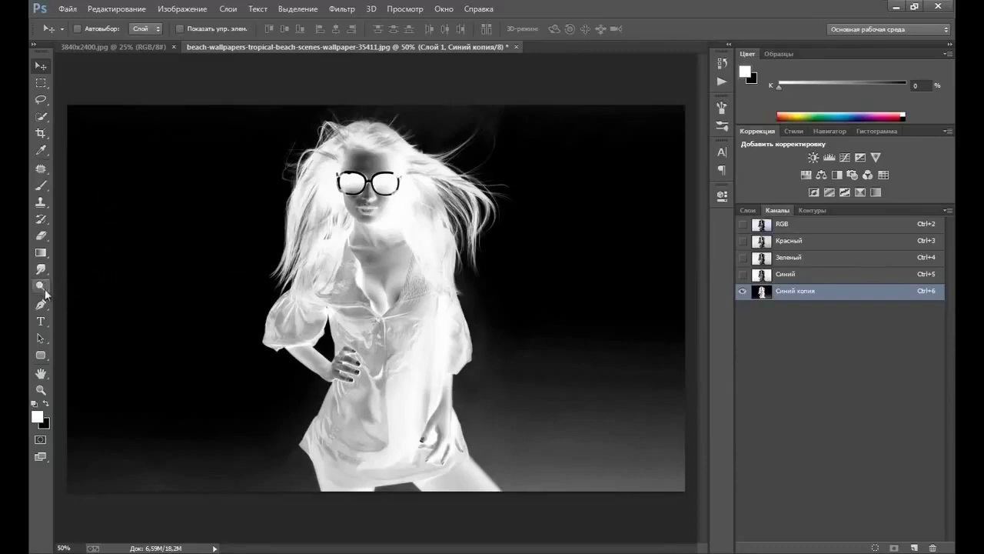
# - Burn the grey area at the bottom right darker with the Burn tool
pyautogui.moveTo(45, 291); pyautogui.dragTo(80, 301)
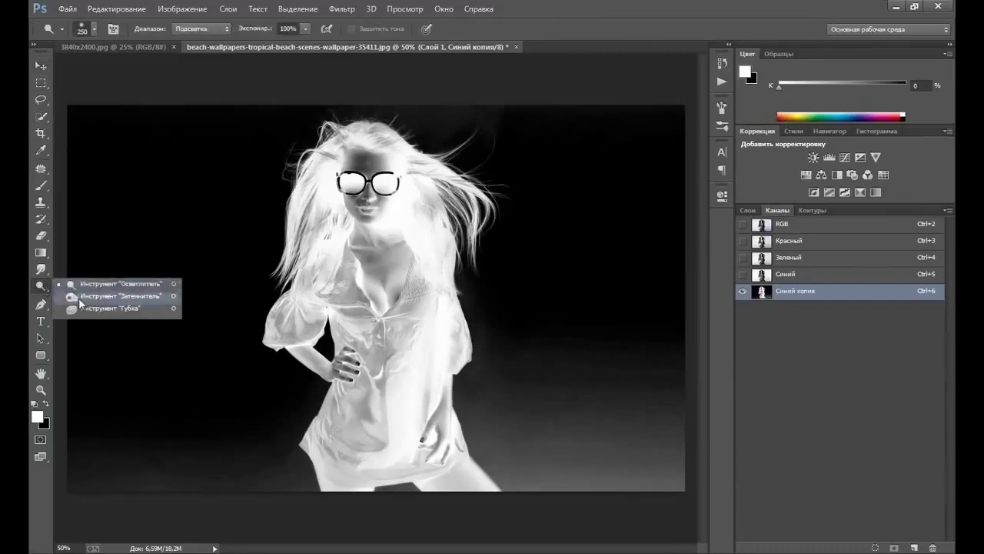
pyautogui.click(80, 299)
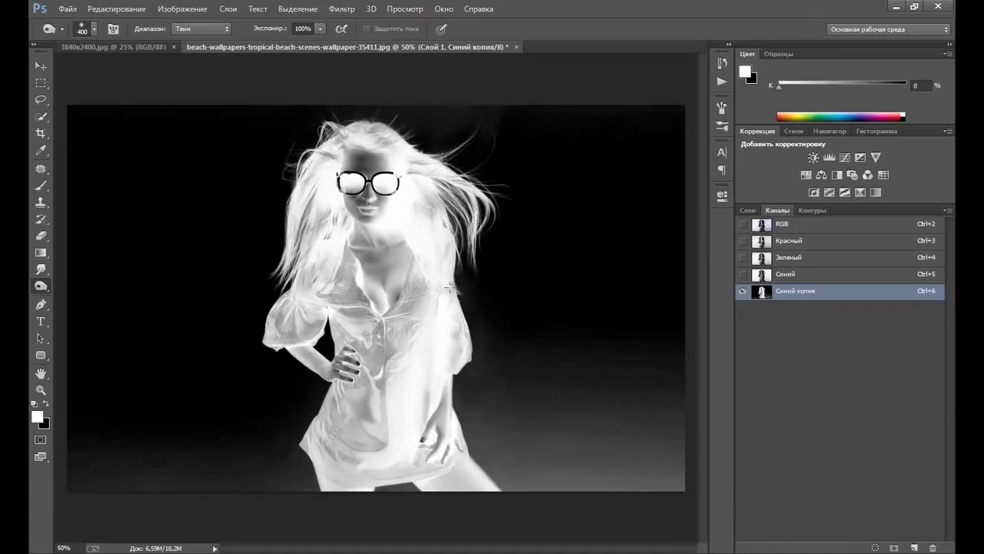
pyautogui.press('[')
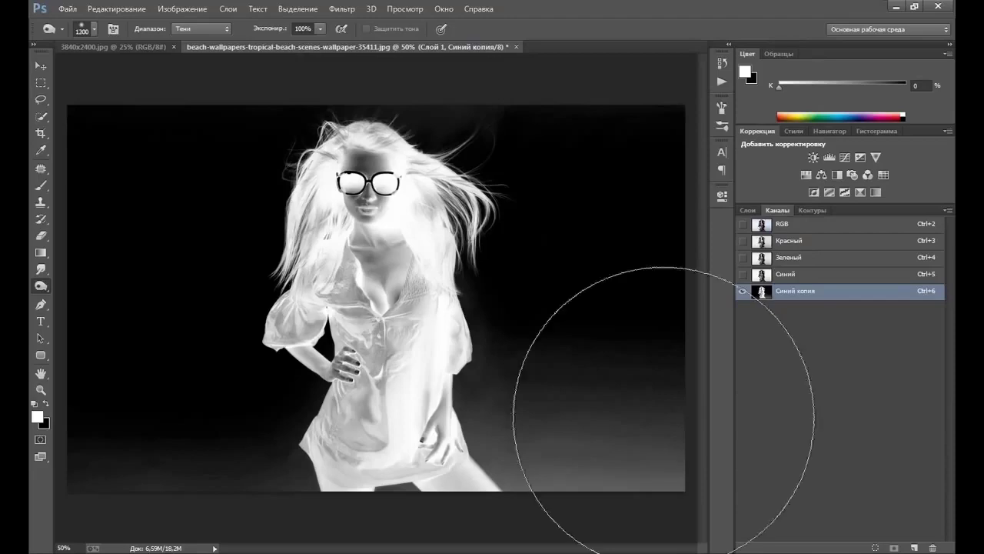
pyautogui.press('[')
pyautogui.press('[')
pyautogui.press('[')
pyautogui.press('[')
pyautogui.press('[')
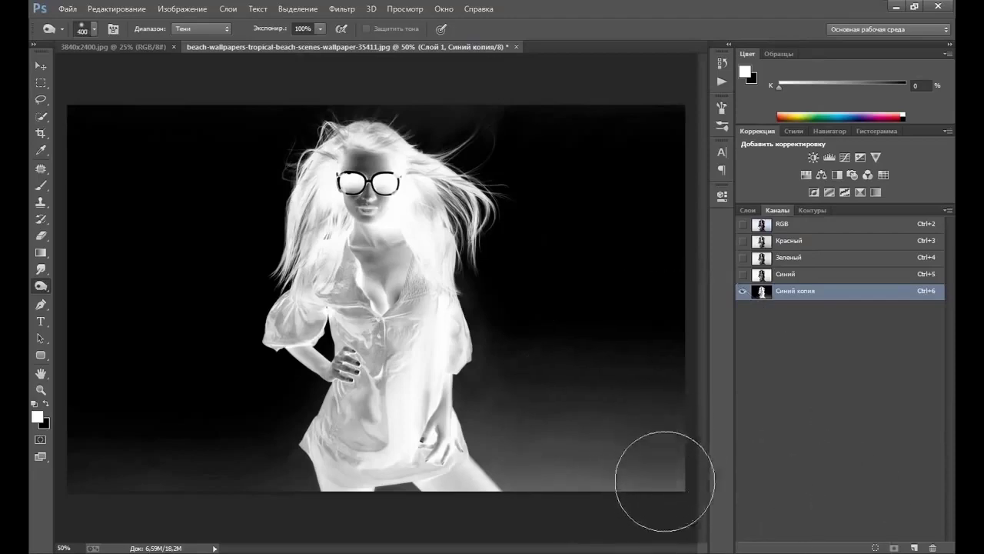
pyautogui.moveTo(660, 472)
pyautogui.mouseDown()
pyautogui.moveTo(575, 370)
pyautogui.moveTo(541, 391)
pyautogui.moveTo(589, 479)
pyautogui.moveTo(523, 433)
pyautogui.moveTo(538, 487)
pyautogui.moveTo(488, 454)
pyautogui.moveTo(472, 428)
pyautogui.moveTo(470, 384)
pyautogui.moveTo(490, 352)
pyautogui.moveTo(490, 408)
pyautogui.moveTo(479, 299)
pyautogui.mouseUp()
pyautogui.press('[')
pyautogui.press('[')
pyautogui.press('[')
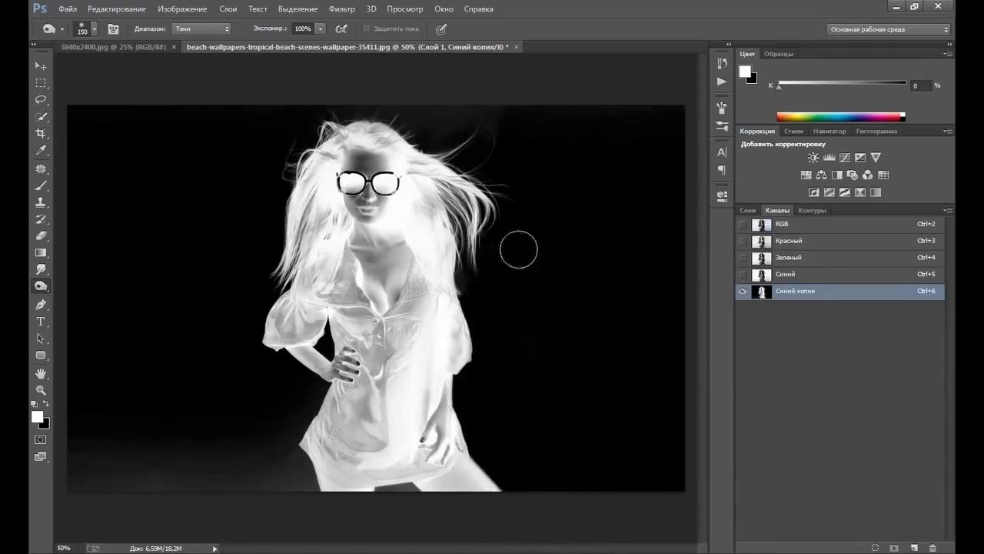
pyautogui.press('[')
pyautogui.press('[')
pyautogui.press('[')
# - Burn the hair glow around the head and beside the lower leg to black
pyautogui.moveTo(443, 188); pyautogui.dragTo(471, 258)
pyautogui.moveTo(492, 220)
pyautogui.mouseDown()
pyautogui.moveTo(493, 189)
pyautogui.moveTo(449, 149)
pyautogui.moveTo(483, 105)
pyautogui.moveTo(421, 133)
pyautogui.moveTo(361, 108)
pyautogui.moveTo(343, 116)
pyautogui.mouseUp()
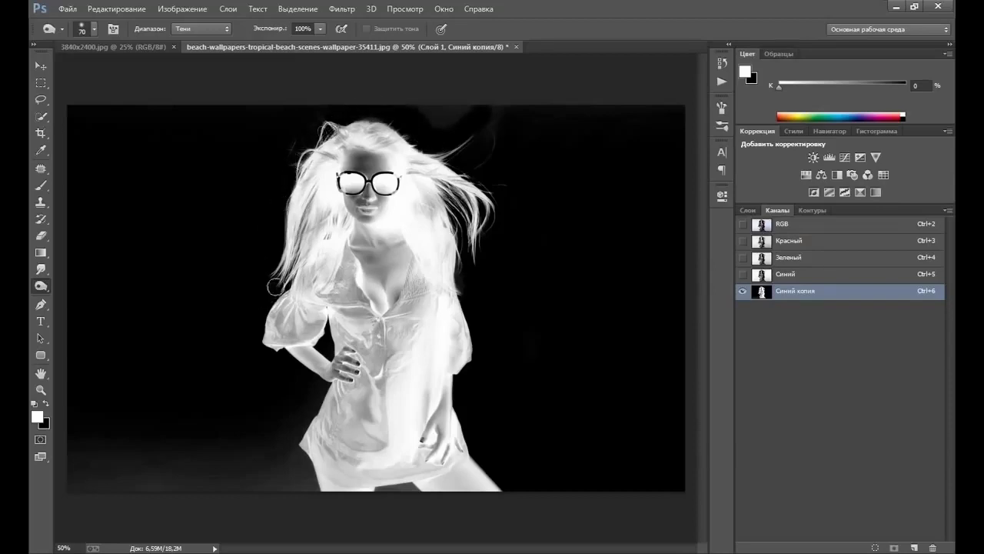
pyautogui.moveTo(275, 287)
pyautogui.mouseDown()
pyautogui.moveTo(300, 212)
pyautogui.moveTo(304, 231)
pyautogui.moveTo(312, 228)
pyautogui.mouseUp()
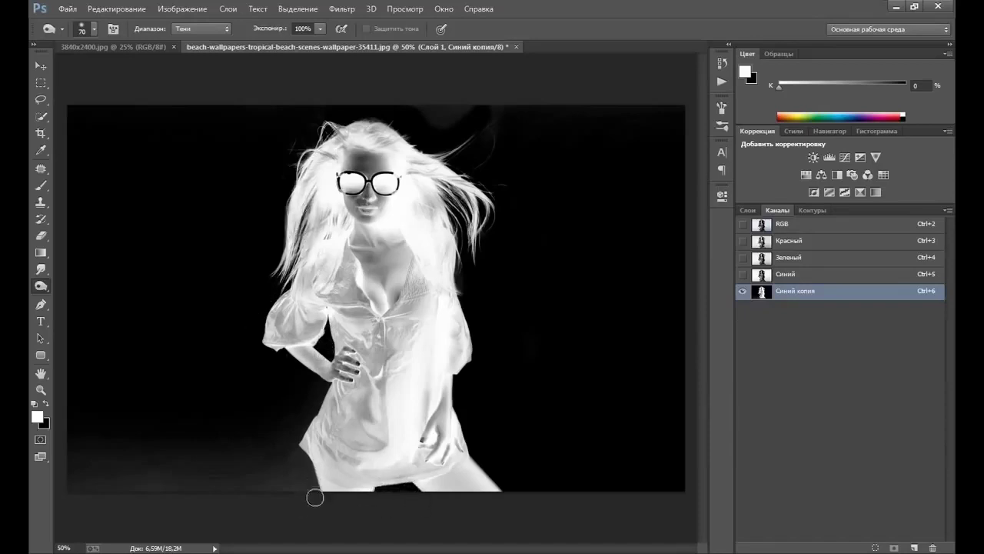
pyautogui.moveTo(304, 464); pyautogui.dragTo(309, 414)
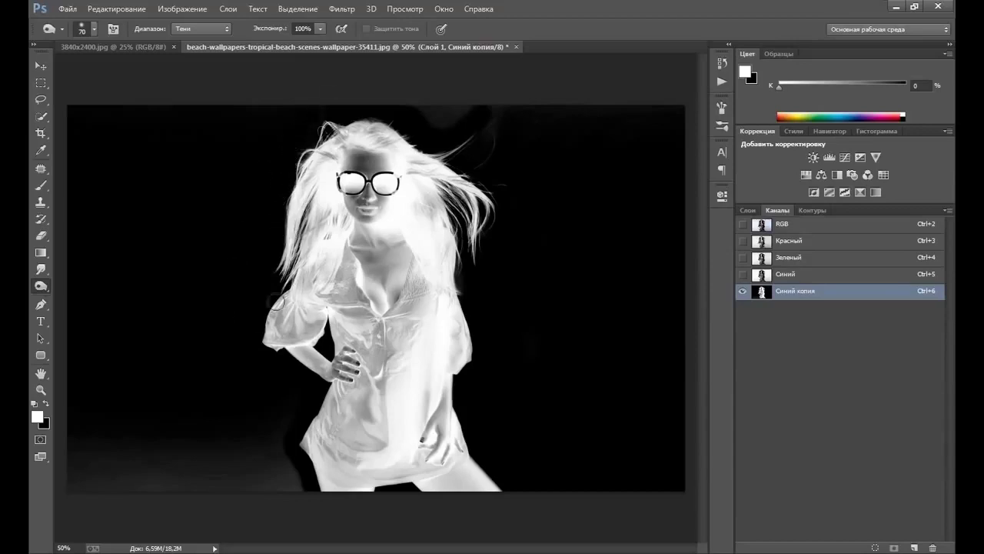
# - Burn the grey haze near the leg and bottom-left corner to black with a 300 px brush
pyautogui.press(']')
pyautogui.press(']')
pyautogui.press(']')
pyautogui.moveTo(253, 466)
pyautogui.mouseDown()
pyautogui.moveTo(274, 500)
pyautogui.moveTo(235, 407)
pyautogui.mouseUp()
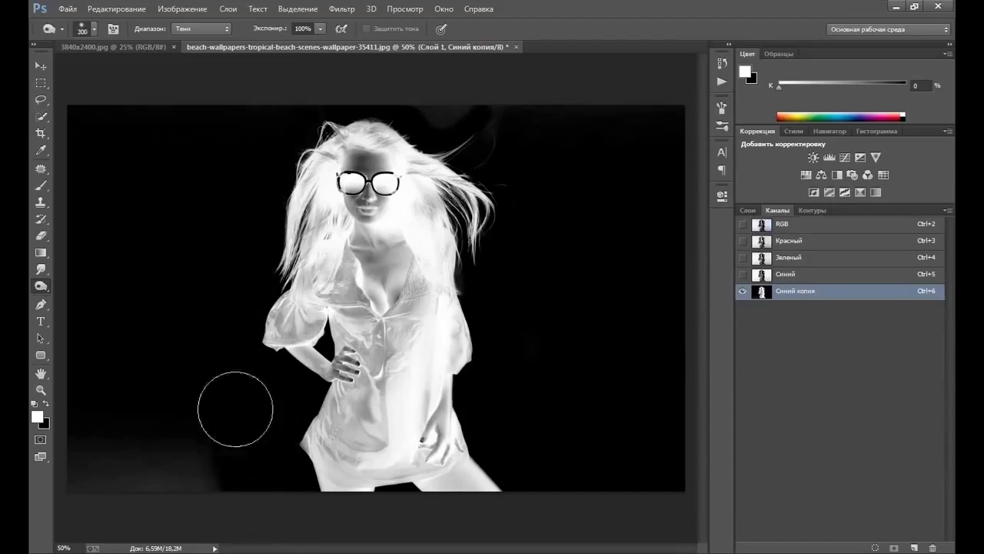
pyautogui.moveTo(160, 414)
pyautogui.mouseDown()
pyautogui.moveTo(81, 428)
pyautogui.moveTo(78, 454)
pyautogui.mouseUp()
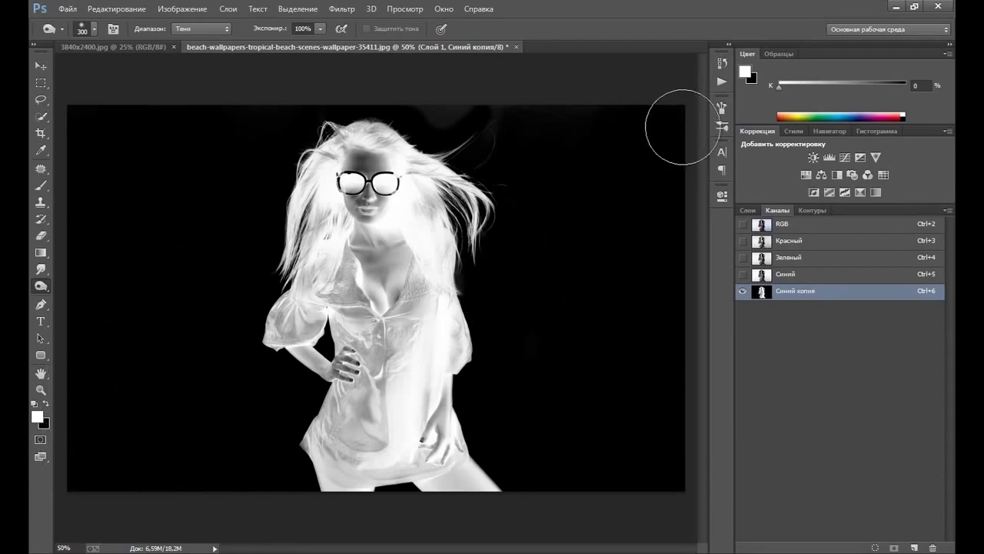
pyautogui.press('[')
pyautogui.press('[')
pyautogui.press('[')
pyautogui.press('[')
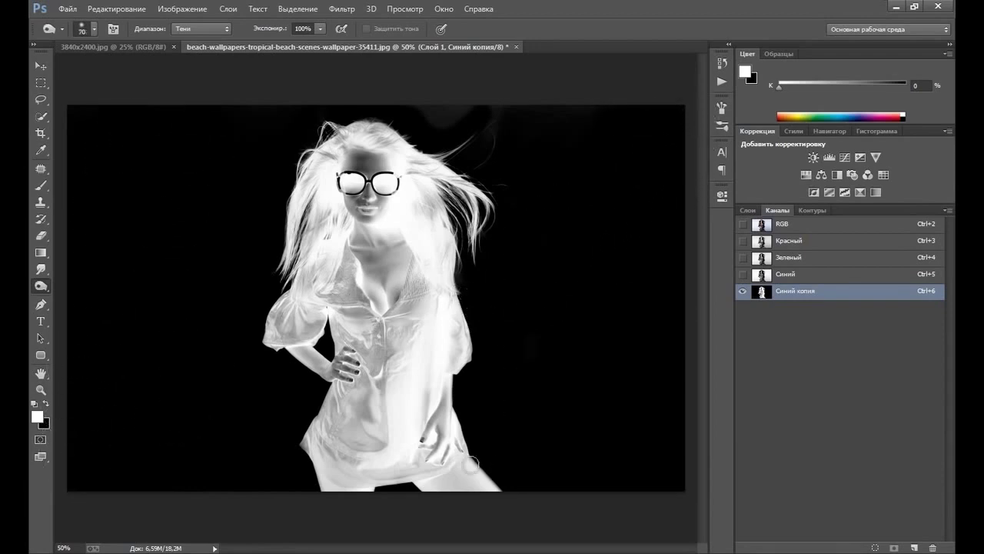
pyautogui.rightClick(43, 286)
pyautogui.click(92, 283)
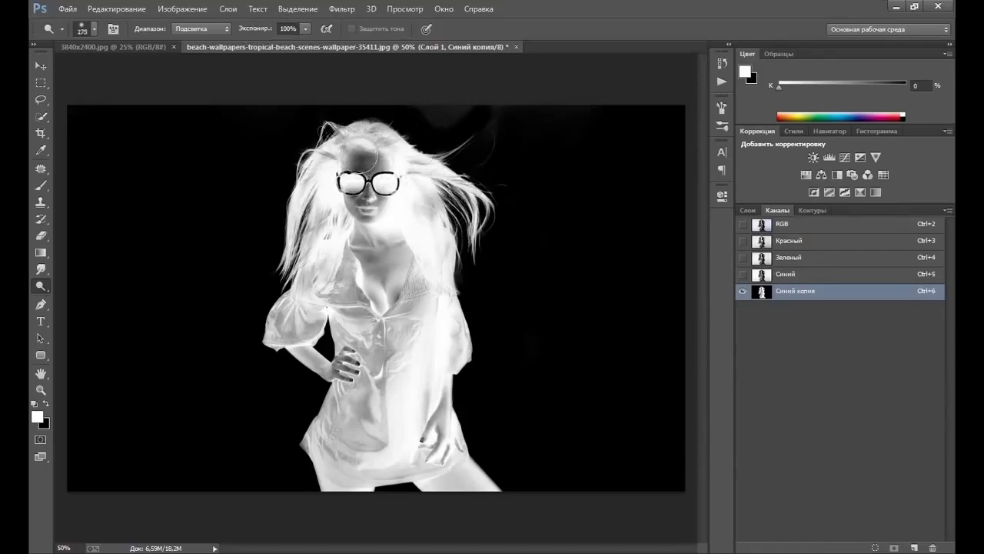
# - Dodge the forehead, right-side hair strands and left-arm grey patches toward white
pyautogui.press('[')
pyautogui.press('[')
pyautogui.press('[')
pyautogui.moveTo(346, 158)
pyautogui.mouseDown()
pyautogui.moveTo(358, 156)
pyautogui.moveTo(340, 132)
pyautogui.mouseUp()
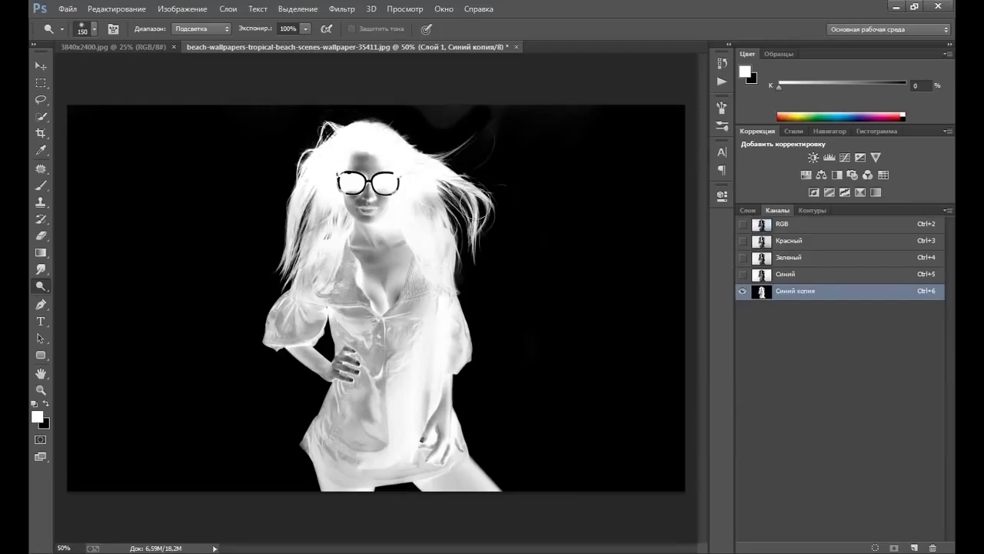
pyautogui.press('[')
pyautogui.press('[')
pyautogui.press('[')
pyautogui.moveTo(478, 207)
pyautogui.mouseDown()
pyautogui.moveTo(430, 158)
pyautogui.moveTo(290, 289)
pyautogui.moveTo(319, 369)
pyautogui.moveTo(342, 388)
pyautogui.moveTo(319, 427)
pyautogui.moveTo(317, 470)
pyautogui.moveTo(308, 446)
pyautogui.moveTo(341, 477)
pyautogui.moveTo(323, 450)
pyautogui.moveTo(311, 452)
pyautogui.moveTo(342, 472)
pyautogui.moveTo(479, 475)
pyautogui.moveTo(439, 433)
pyautogui.moveTo(429, 488)
pyautogui.moveTo(342, 408)
pyautogui.moveTo(331, 430)
pyautogui.moveTo(317, 423)
pyautogui.moveTo(365, 412)
pyautogui.moveTo(390, 382)
pyautogui.moveTo(374, 351)
pyautogui.moveTo(435, 330)
pyautogui.moveTo(452, 356)
pyautogui.moveTo(429, 386)
pyautogui.moveTo(433, 439)
pyautogui.moveTo(446, 279)
pyautogui.moveTo(430, 249)
pyautogui.moveTo(397, 342)
pyautogui.moveTo(341, 338)
pyautogui.moveTo(318, 259)
pyautogui.moveTo(307, 265)
pyautogui.moveTo(331, 216)
pyautogui.moveTo(341, 246)
pyautogui.moveTo(354, 185)
pyautogui.moveTo(365, 285)
pyautogui.moveTo(395, 281)
pyautogui.moveTo(383, 244)
pyautogui.moveTo(345, 279)
pyautogui.moveTo(398, 308)
pyautogui.moveTo(362, 281)
pyautogui.moveTo(365, 368)
pyautogui.mouseUp()
pyautogui.press(']')
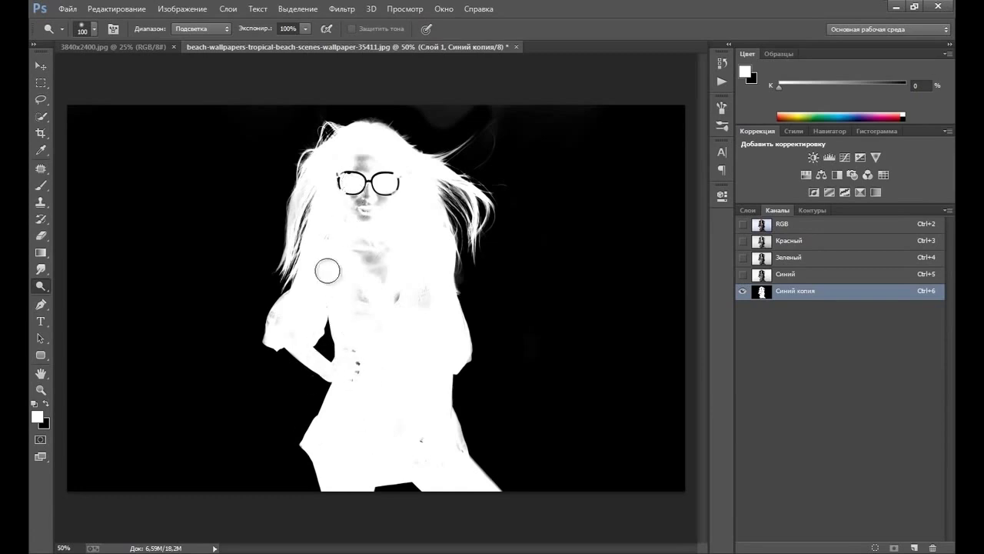
pyautogui.moveTo(285, 336); pyautogui.dragTo(248, 393)
# - Paint the sunglasses and left-arm grey specks white with a hard round brush
pyautogui.click(41, 185)
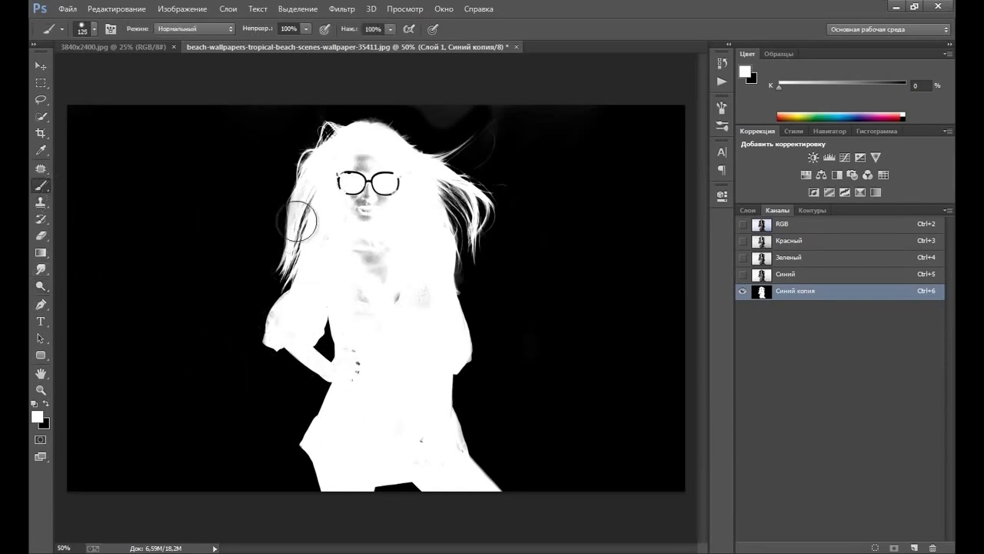
pyautogui.press('[')
pyautogui.press('[')
pyautogui.press('[')
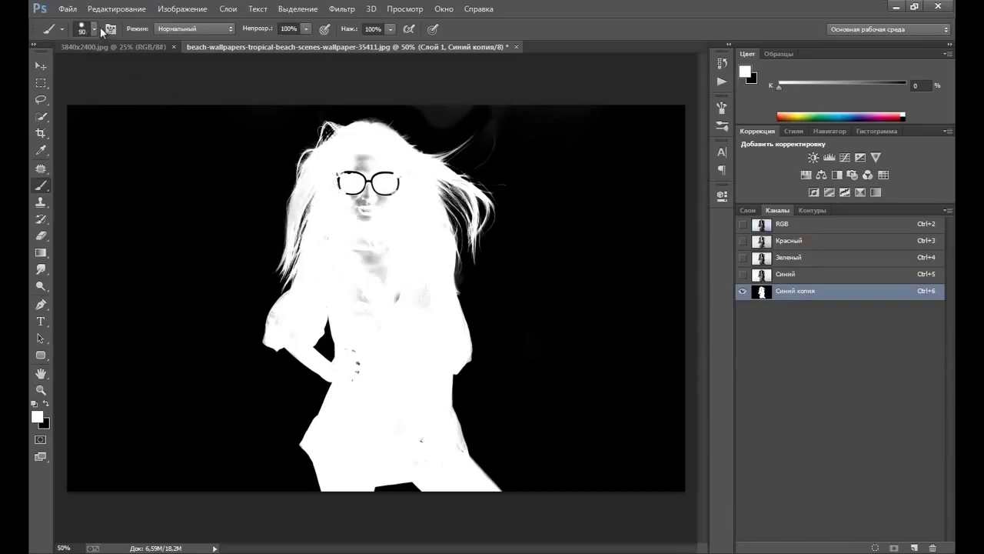
pyautogui.click(94, 30)
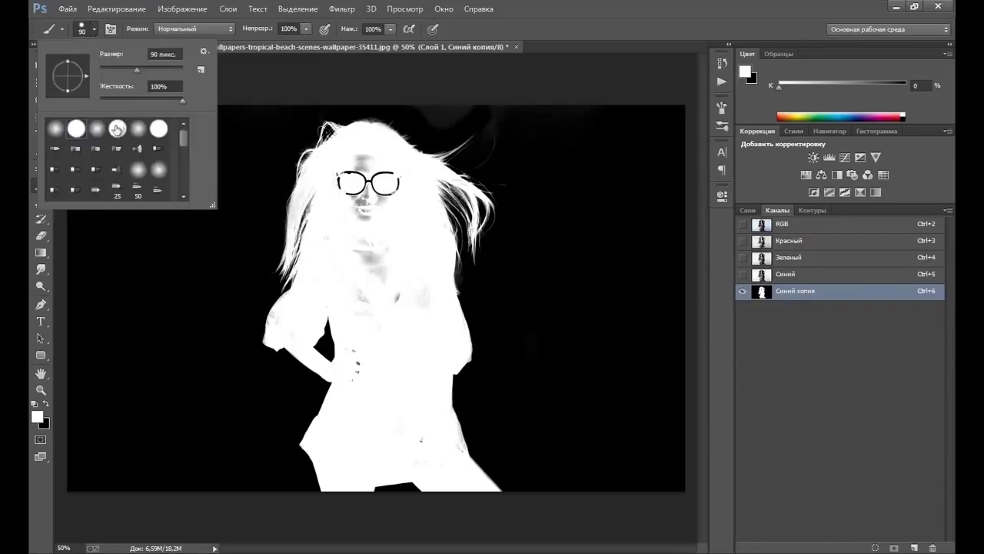
pyautogui.click(466, 119)
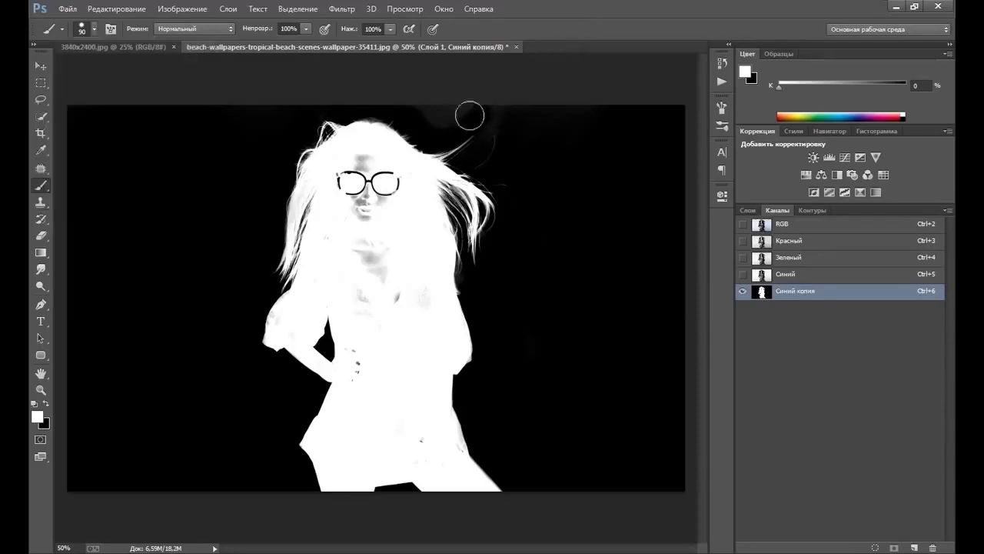
pyautogui.moveTo(334, 176)
pyautogui.mouseDown()
pyautogui.moveTo(377, 173)
pyautogui.moveTo(356, 258)
pyautogui.moveTo(389, 320)
pyautogui.moveTo(361, 398)
pyautogui.moveTo(454, 466)
pyautogui.moveTo(467, 488)
pyautogui.mouseUp()
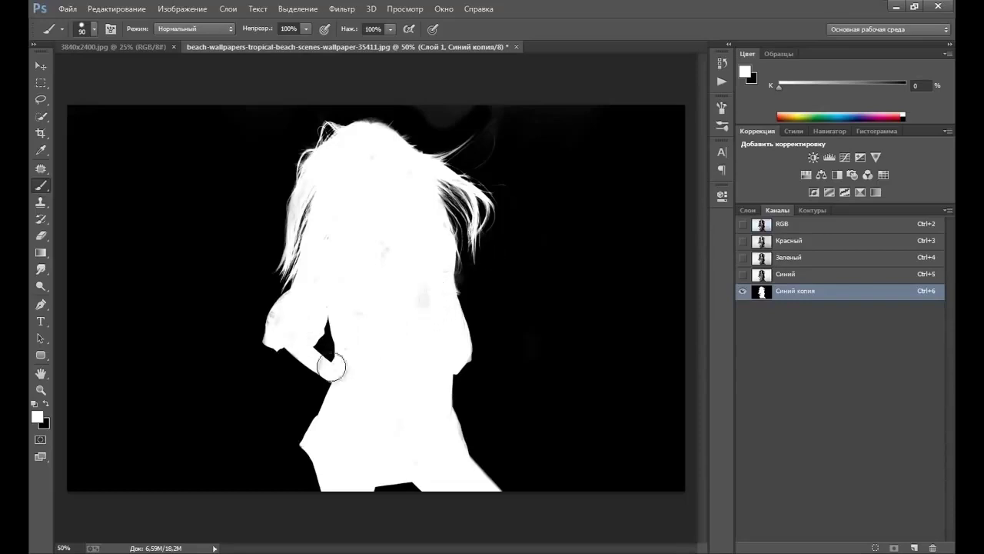
pyautogui.moveTo(328, 312)
pyautogui.mouseDown()
pyautogui.moveTo(270, 330)
pyautogui.moveTo(281, 321)
pyautogui.mouseUp()
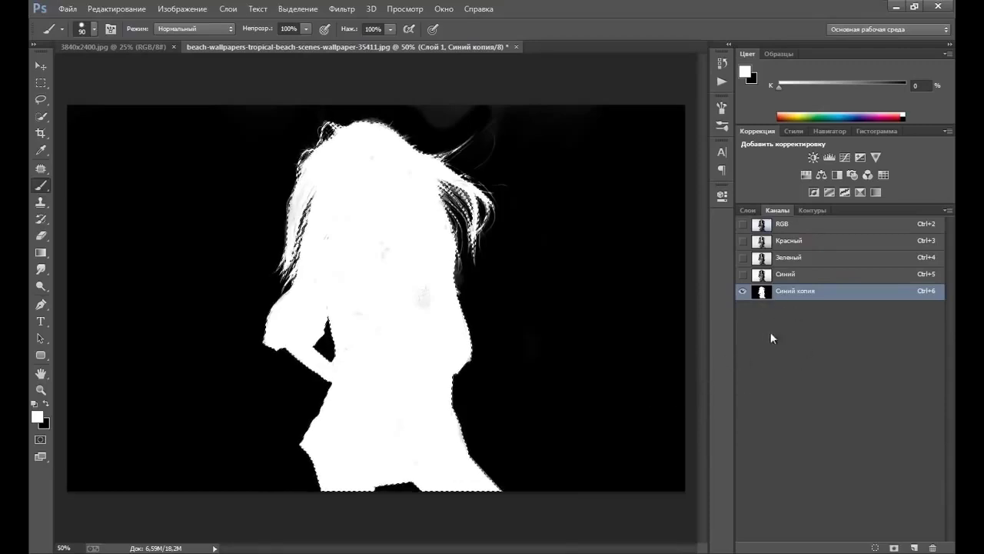
# - Return to the composite channel, hide Синий копия, and mask Слой 1 from the selection
pyautogui.press('x')
pyautogui.click(742, 223)
pyautogui.press('x')
pyautogui.click(742, 291)
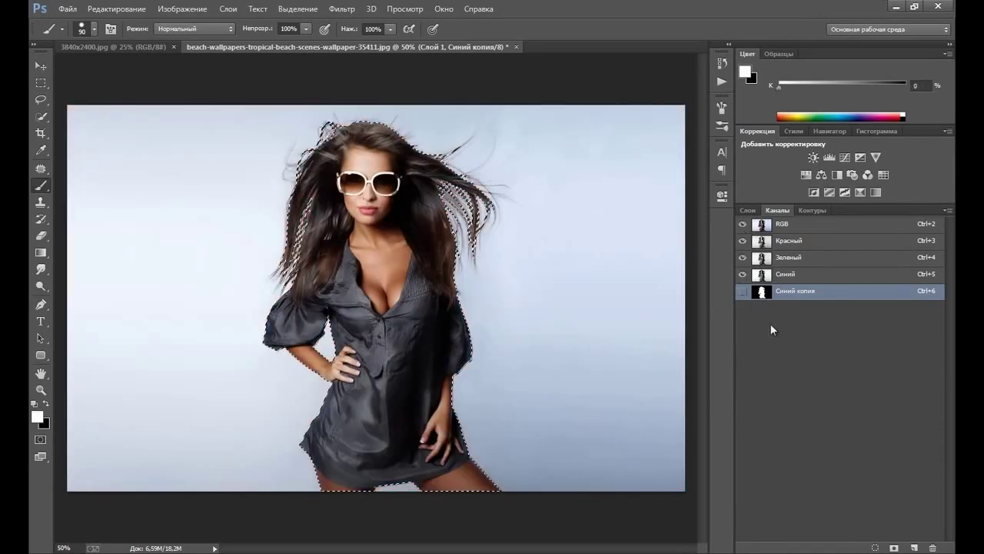
pyautogui.click(748, 212)
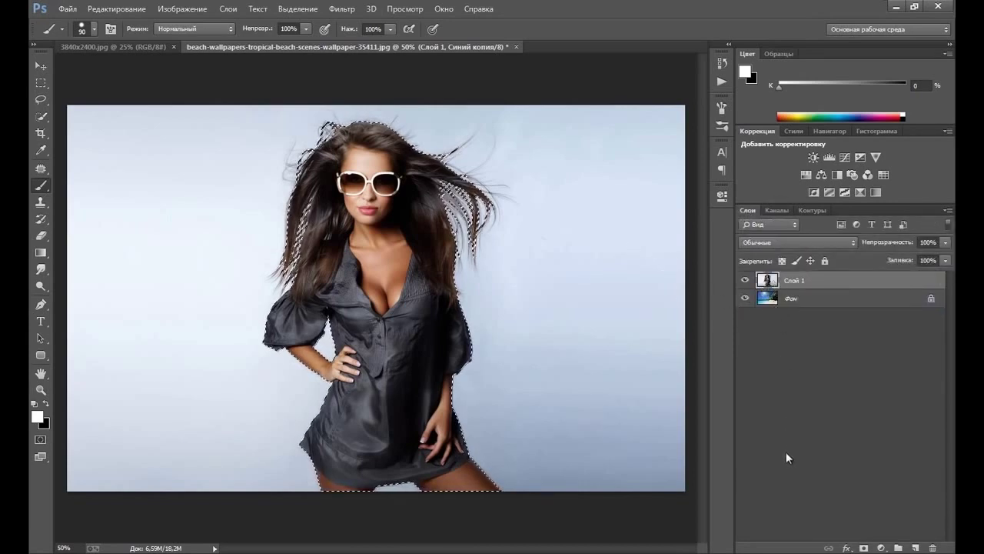
pyautogui.click(865, 549)
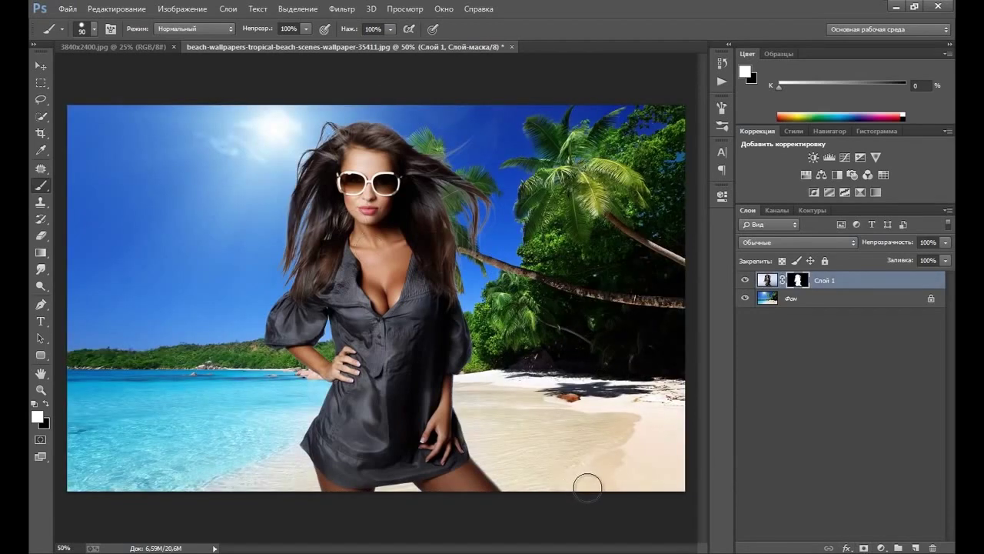
pyautogui.click(40, 389)
# - Zoom in to inspect the hair edges against the palms, then fit the image on screen
pyautogui.click(490, 222)
pyautogui.click(486, 202)
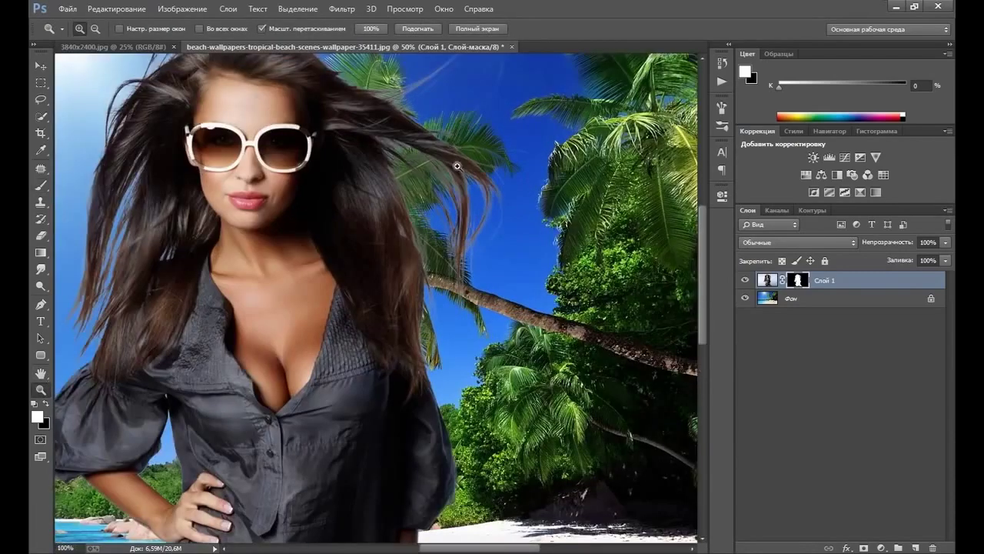
pyautogui.click(457, 165)
pyautogui.moveTo(493, 146); pyautogui.dragTo(456, 178)
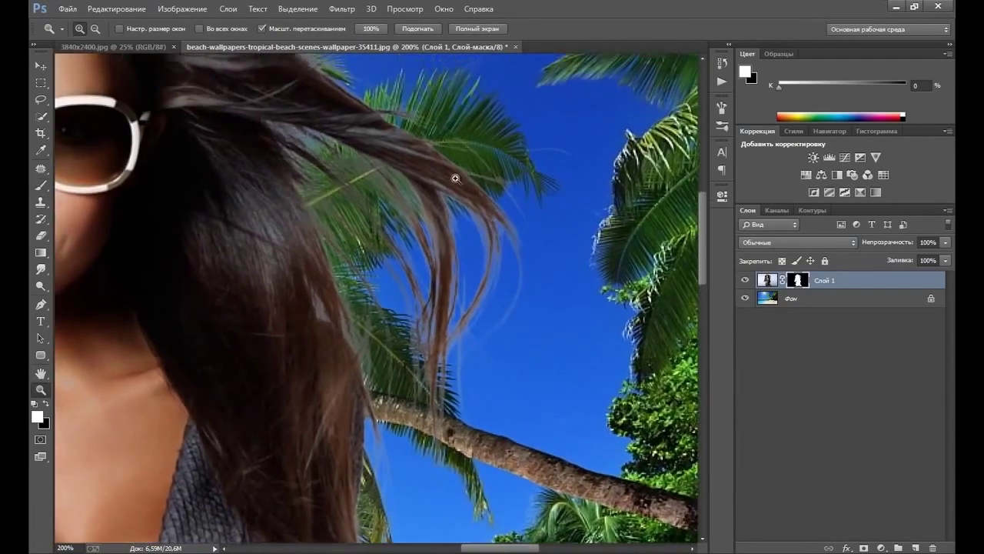
pyautogui.rightClick(398, 208)
pyautogui.click(430, 214)
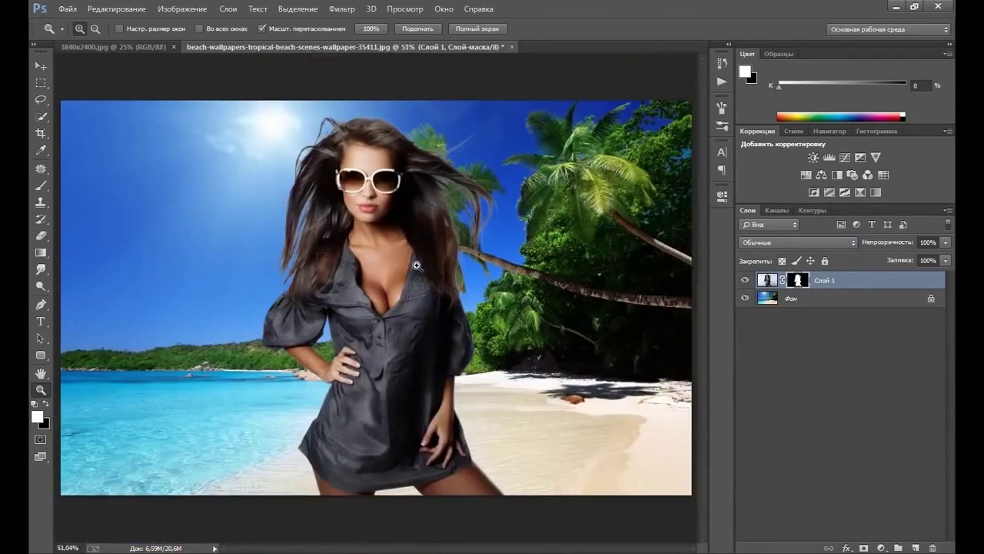
pyautogui.click(431, 212)
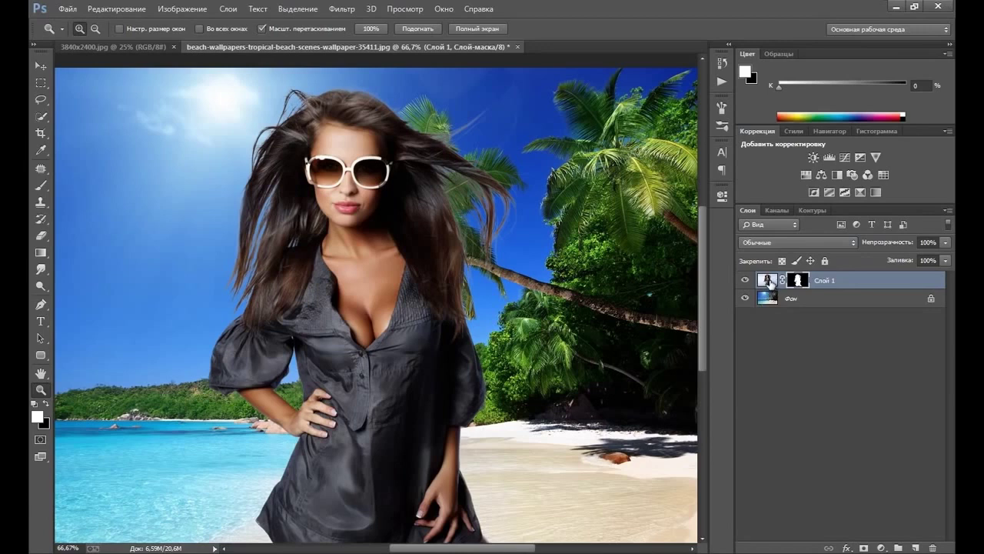
# - Duplicate Слой 1 and set the original layer's blending mode to Multiply
pyautogui.click(769, 281)
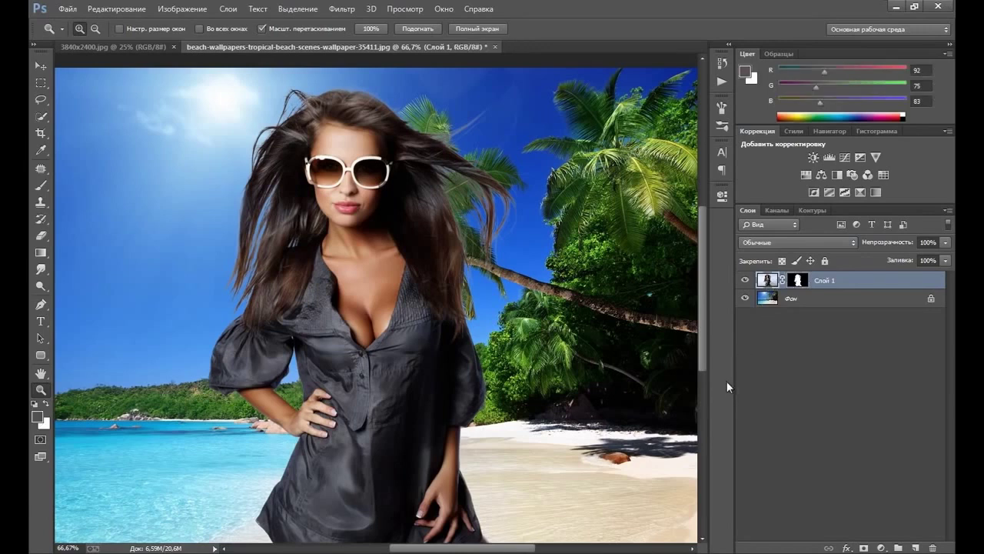
pyautogui.hotkey('ctrl', 'j')
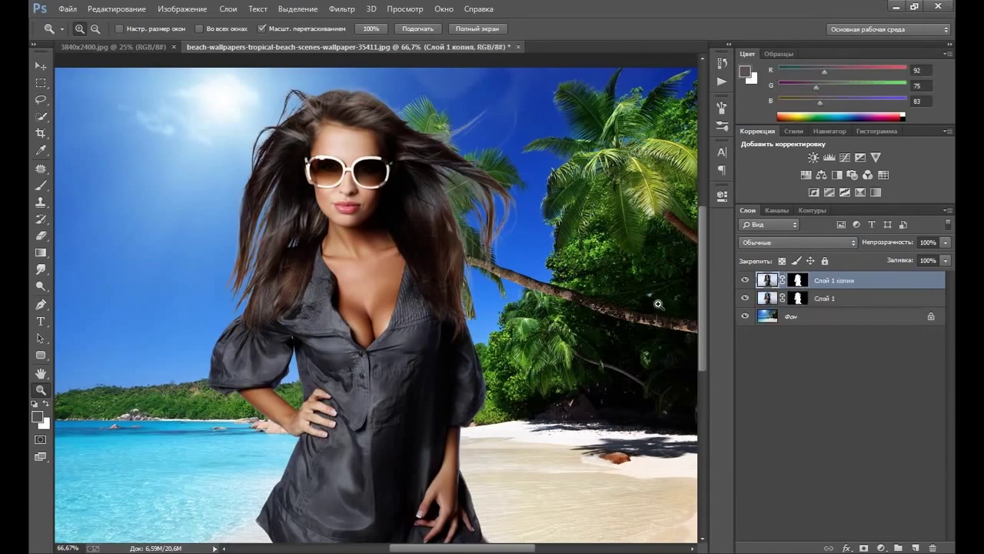
pyautogui.click(770, 301)
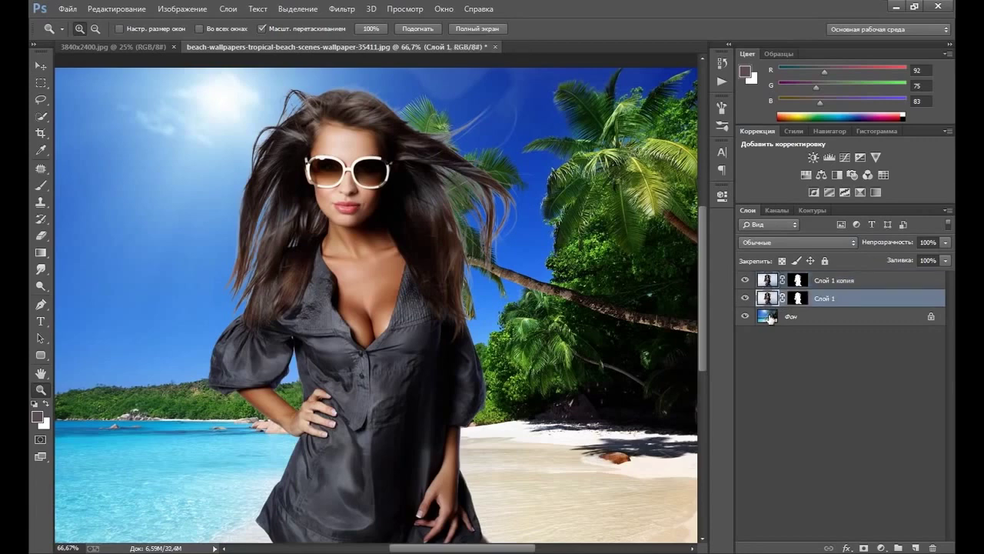
pyautogui.click(780, 240)
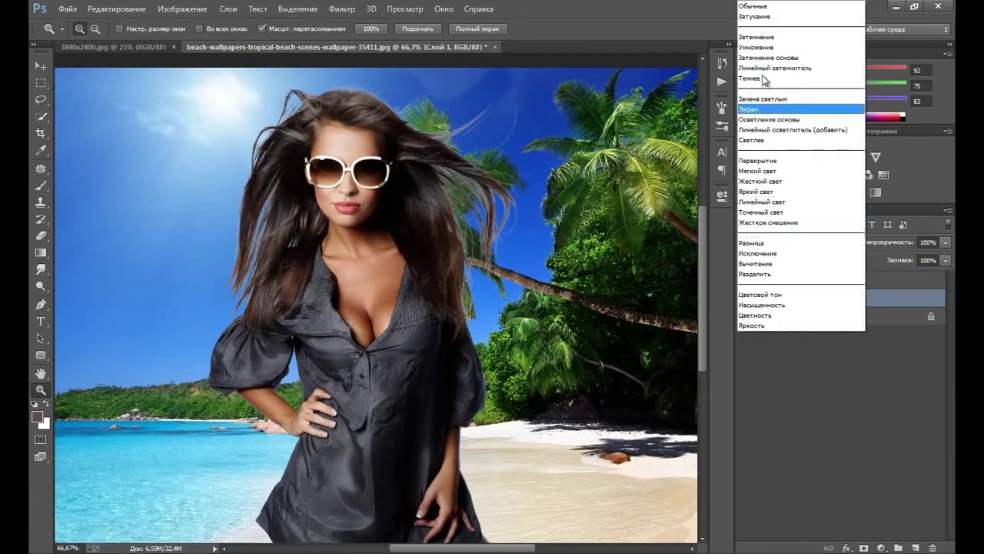
pyautogui.click(777, 46)
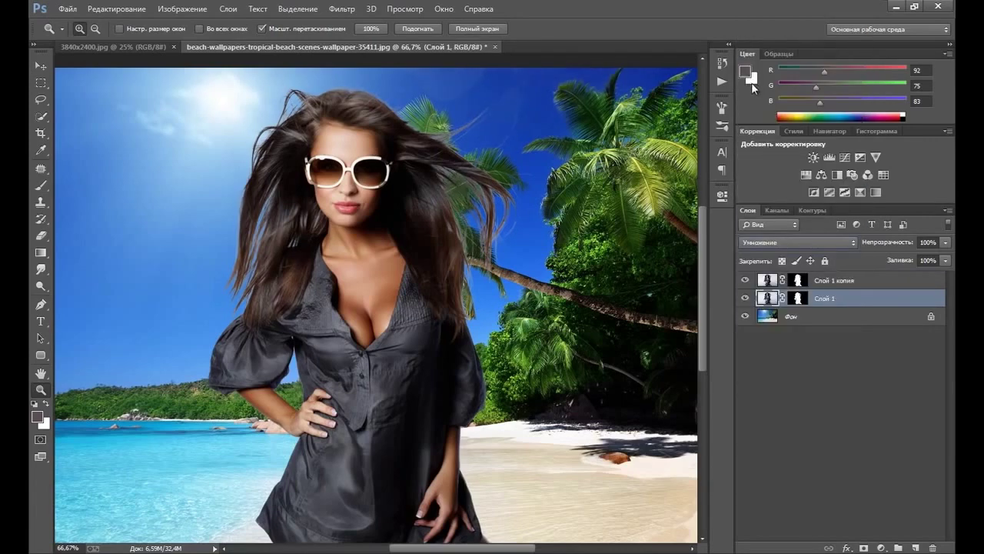
pyautogui.click(799, 281)
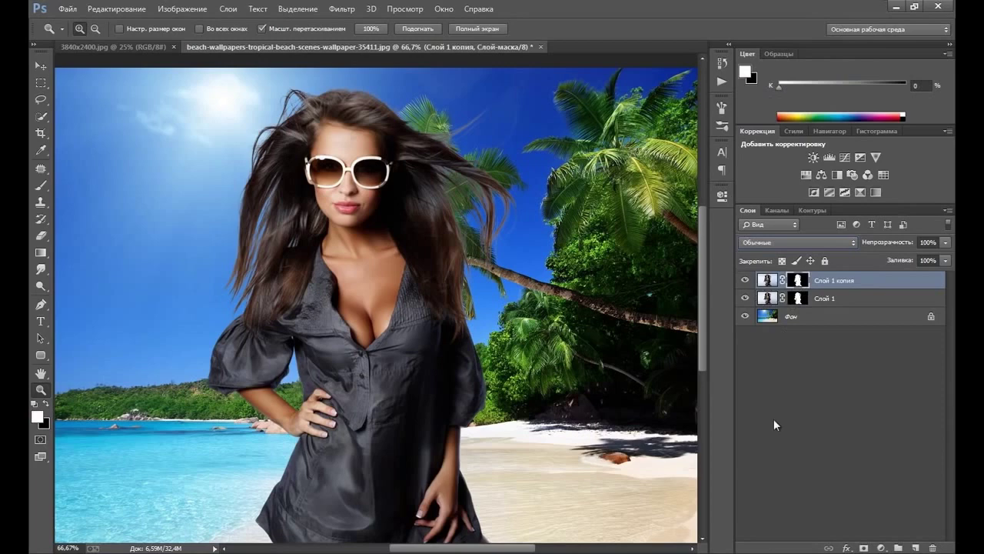
# - Give the Слой 1 копия mask a 2,8 px feather and a negative Shift Edge in Mask Edge
pyautogui.click(444, 9)
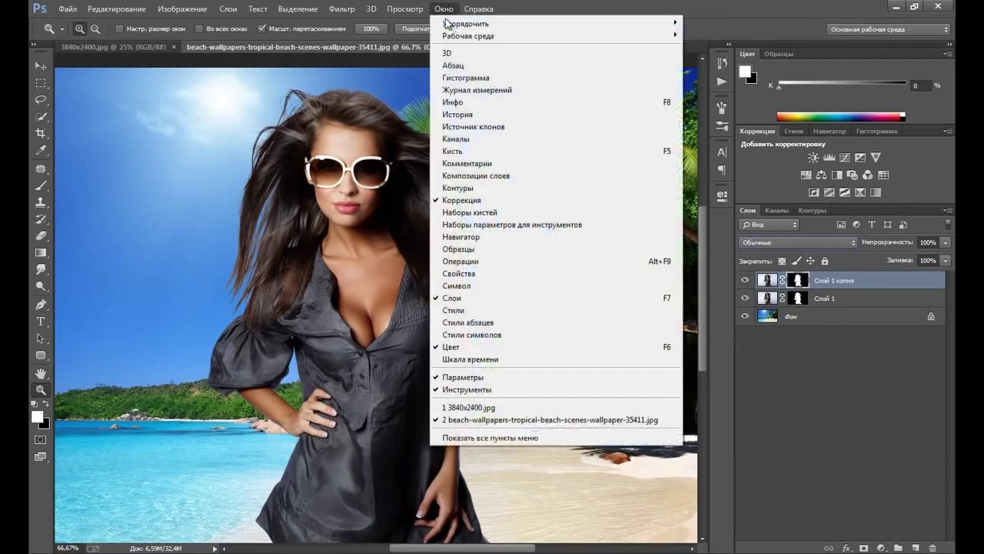
pyautogui.click(473, 275)
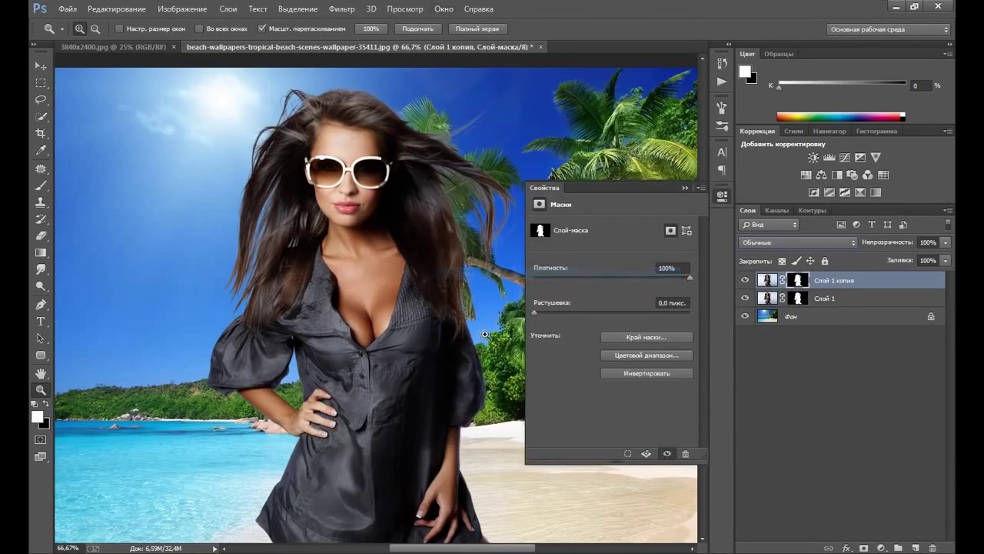
pyautogui.click(651, 338)
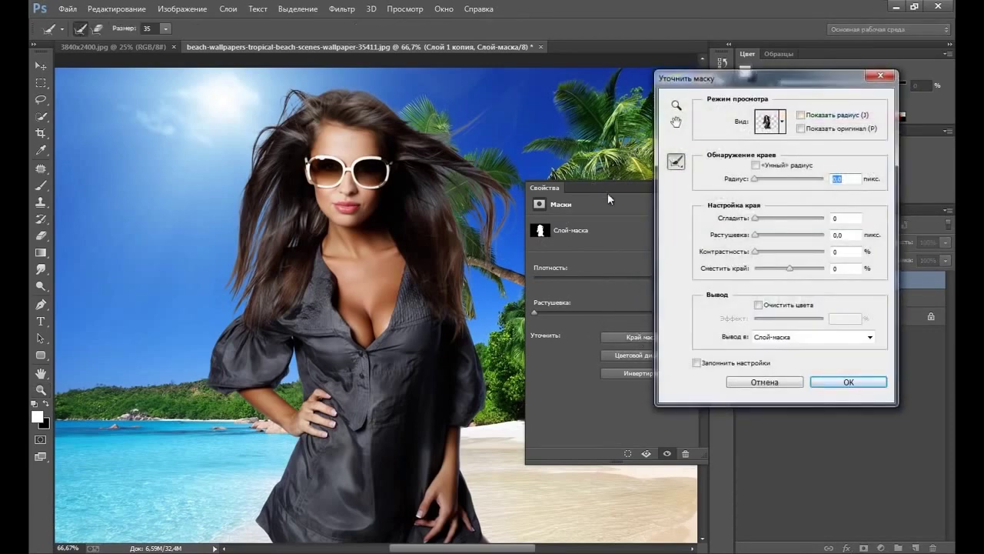
pyautogui.moveTo(792, 271); pyautogui.dragTo(785, 267)
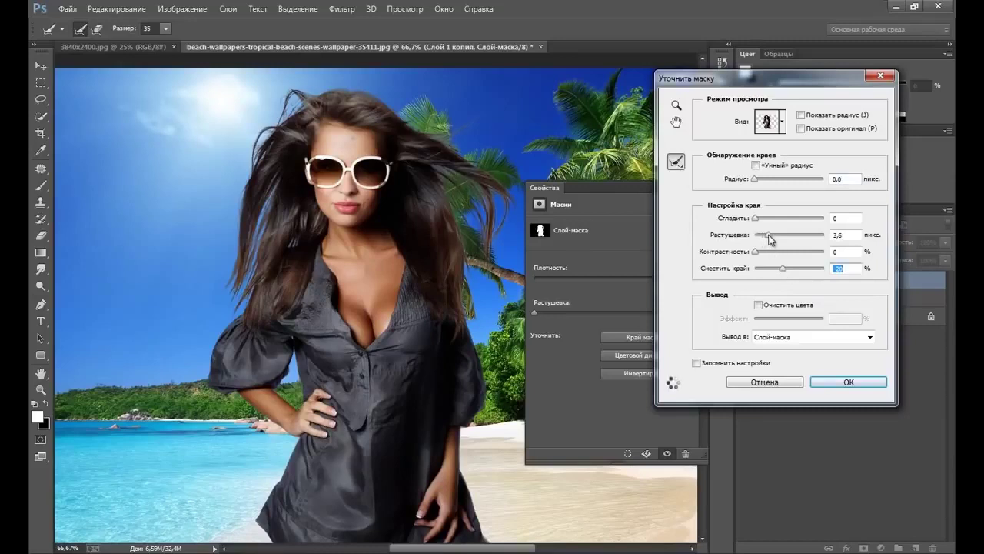
pyautogui.click(768, 234)
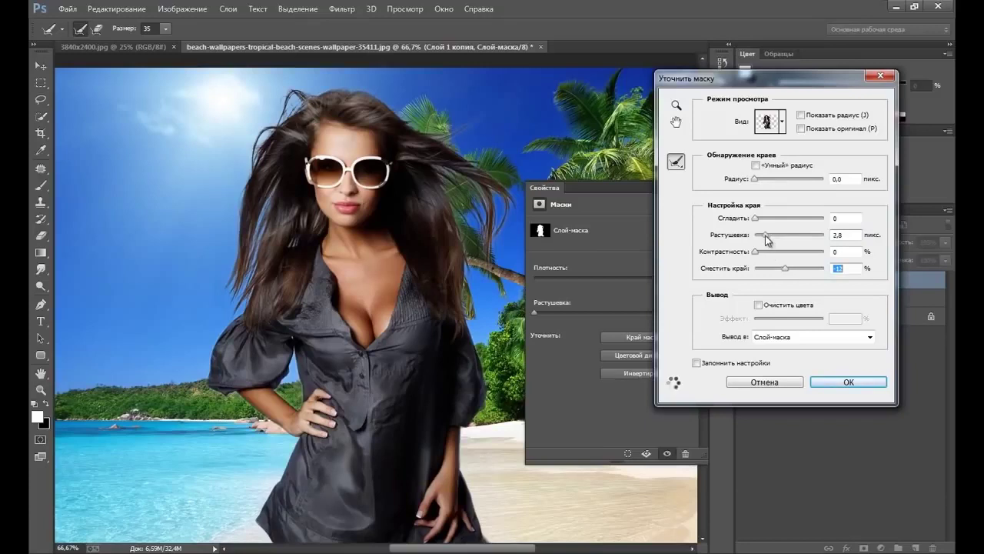
pyautogui.click(766, 234)
pyautogui.moveTo(785, 268); pyautogui.dragTo(780, 269)
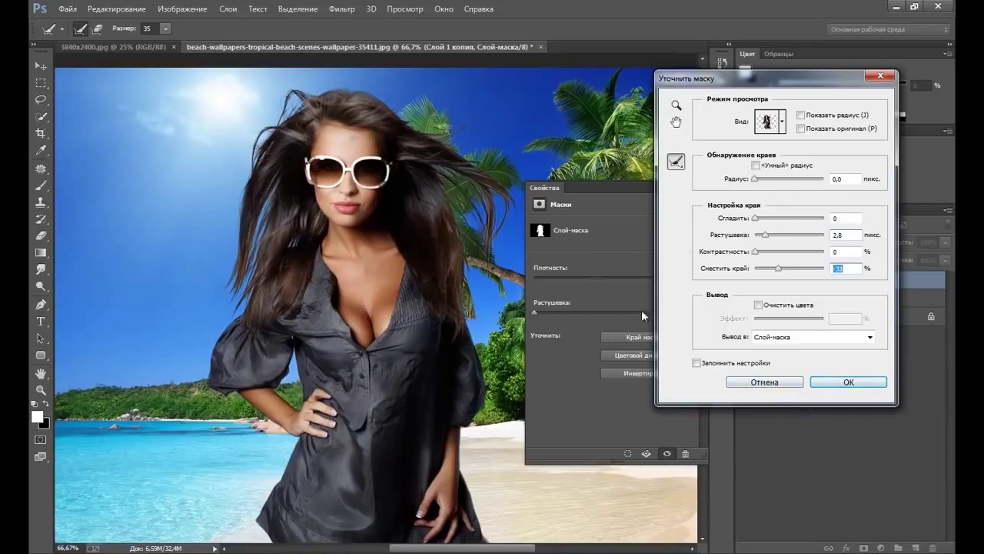
pyautogui.click(838, 384)
pyautogui.click(684, 187)
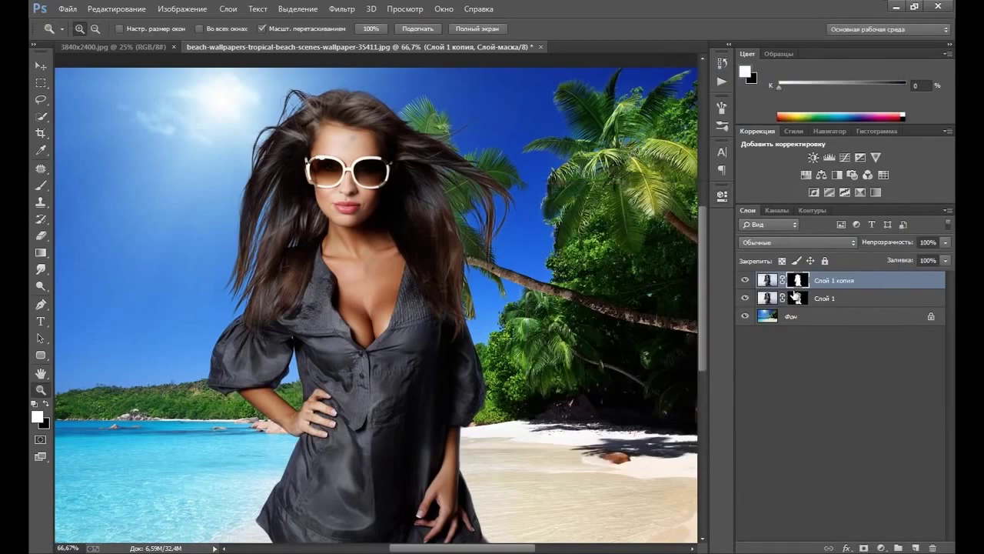
pyautogui.click(40, 186)
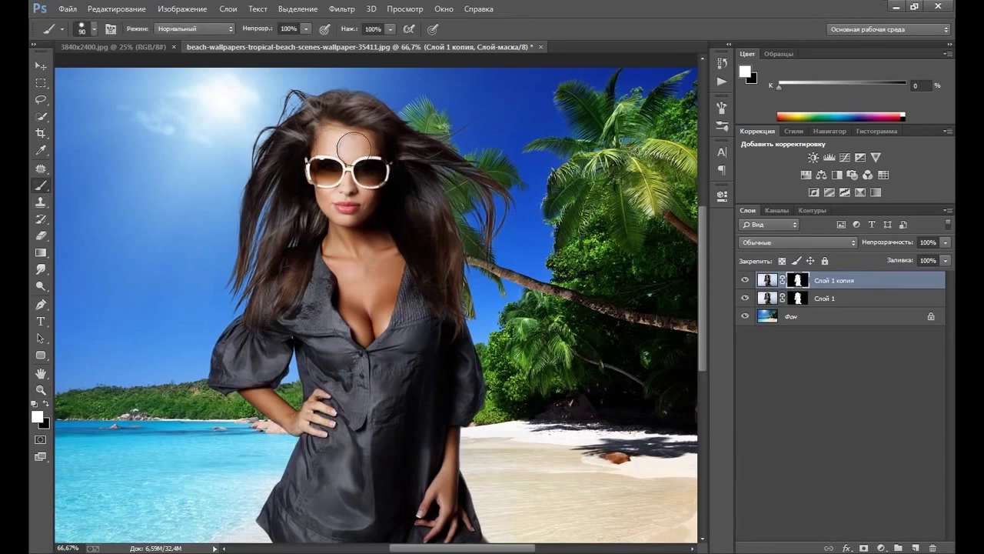
pyautogui.press('[')
pyautogui.press('[')
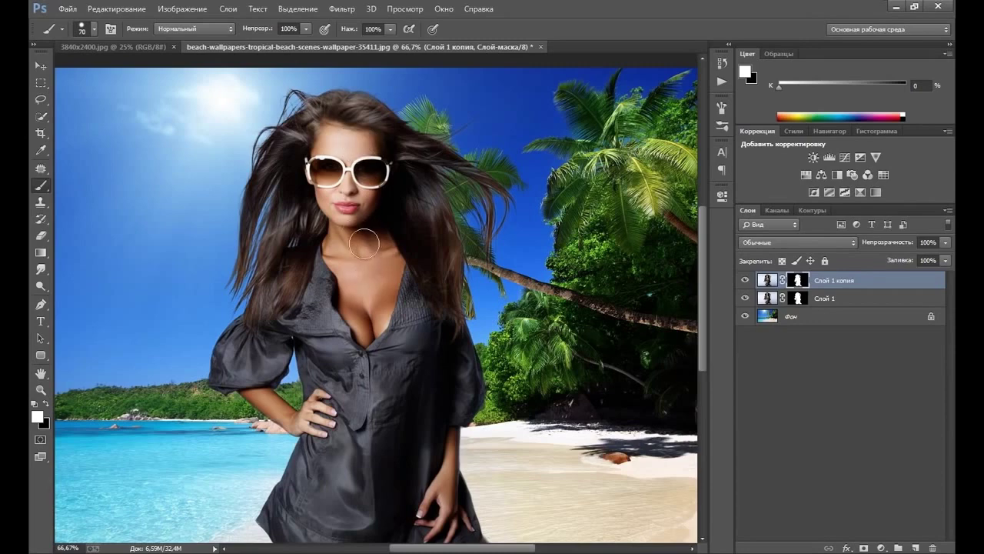
pyautogui.moveTo(369, 330)
pyautogui.mouseDown()
pyautogui.moveTo(362, 257)
pyautogui.moveTo(361, 317)
pyautogui.mouseUp()
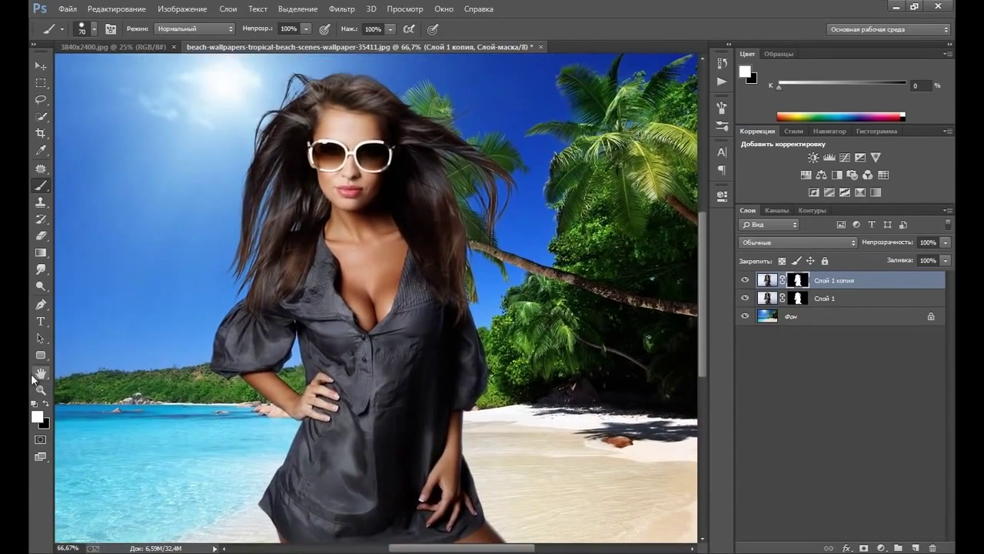
pyautogui.click(41, 389)
pyautogui.rightClick(363, 212)
pyautogui.click(404, 220)
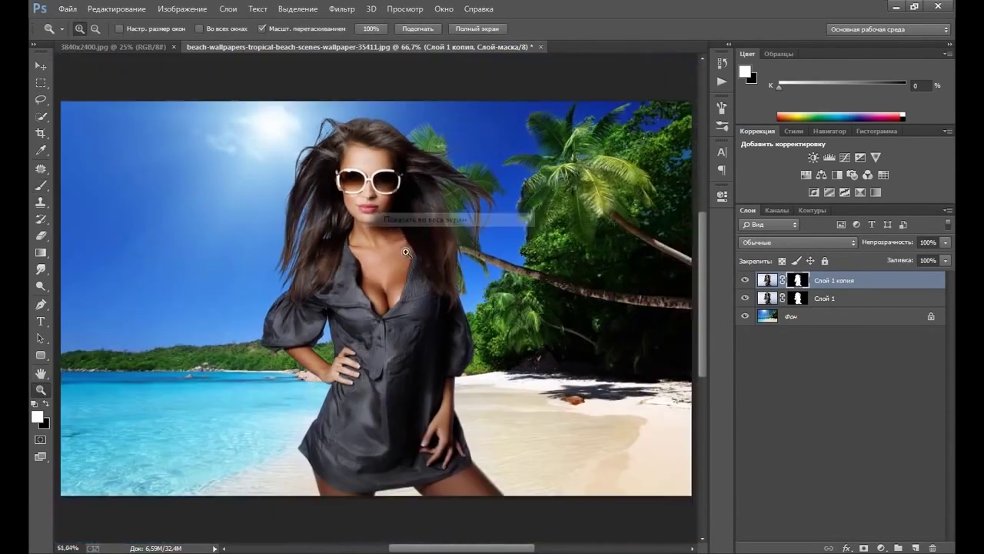
pyautogui.click(799, 300)
pyautogui.click(745, 299)
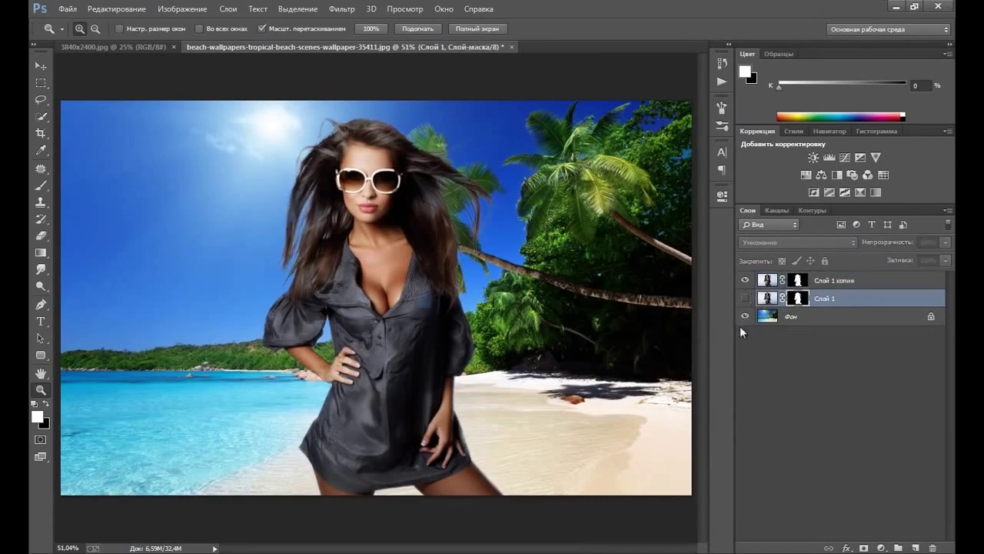
pyautogui.click(745, 299)
pyautogui.click(745, 300)
pyautogui.click(746, 299)
pyautogui.click(745, 299)
pyautogui.click(745, 299)
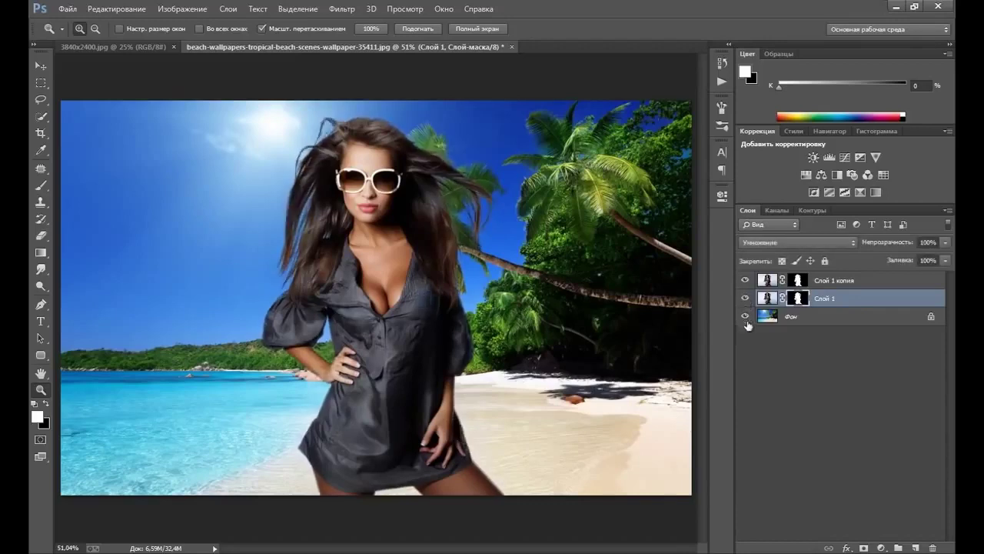
pyautogui.click(800, 280)
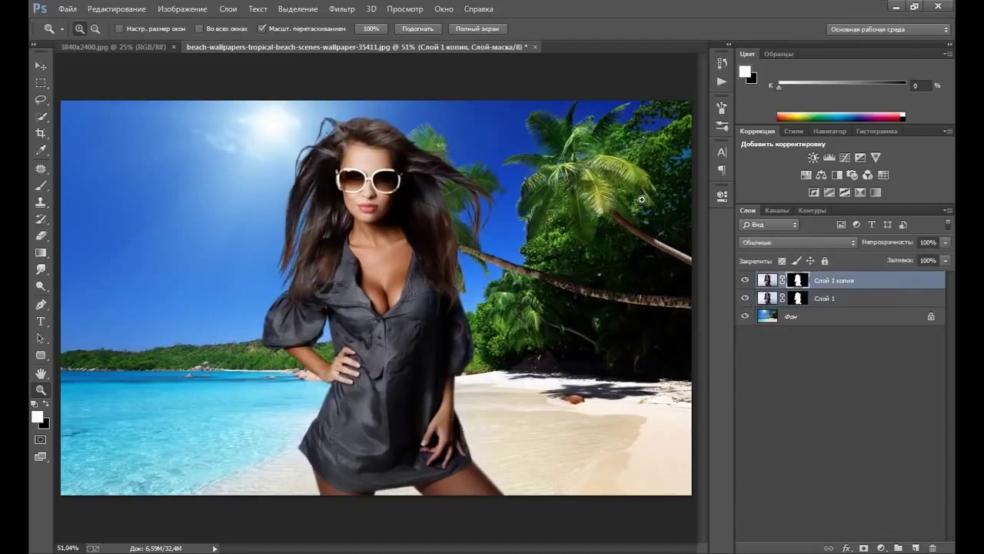